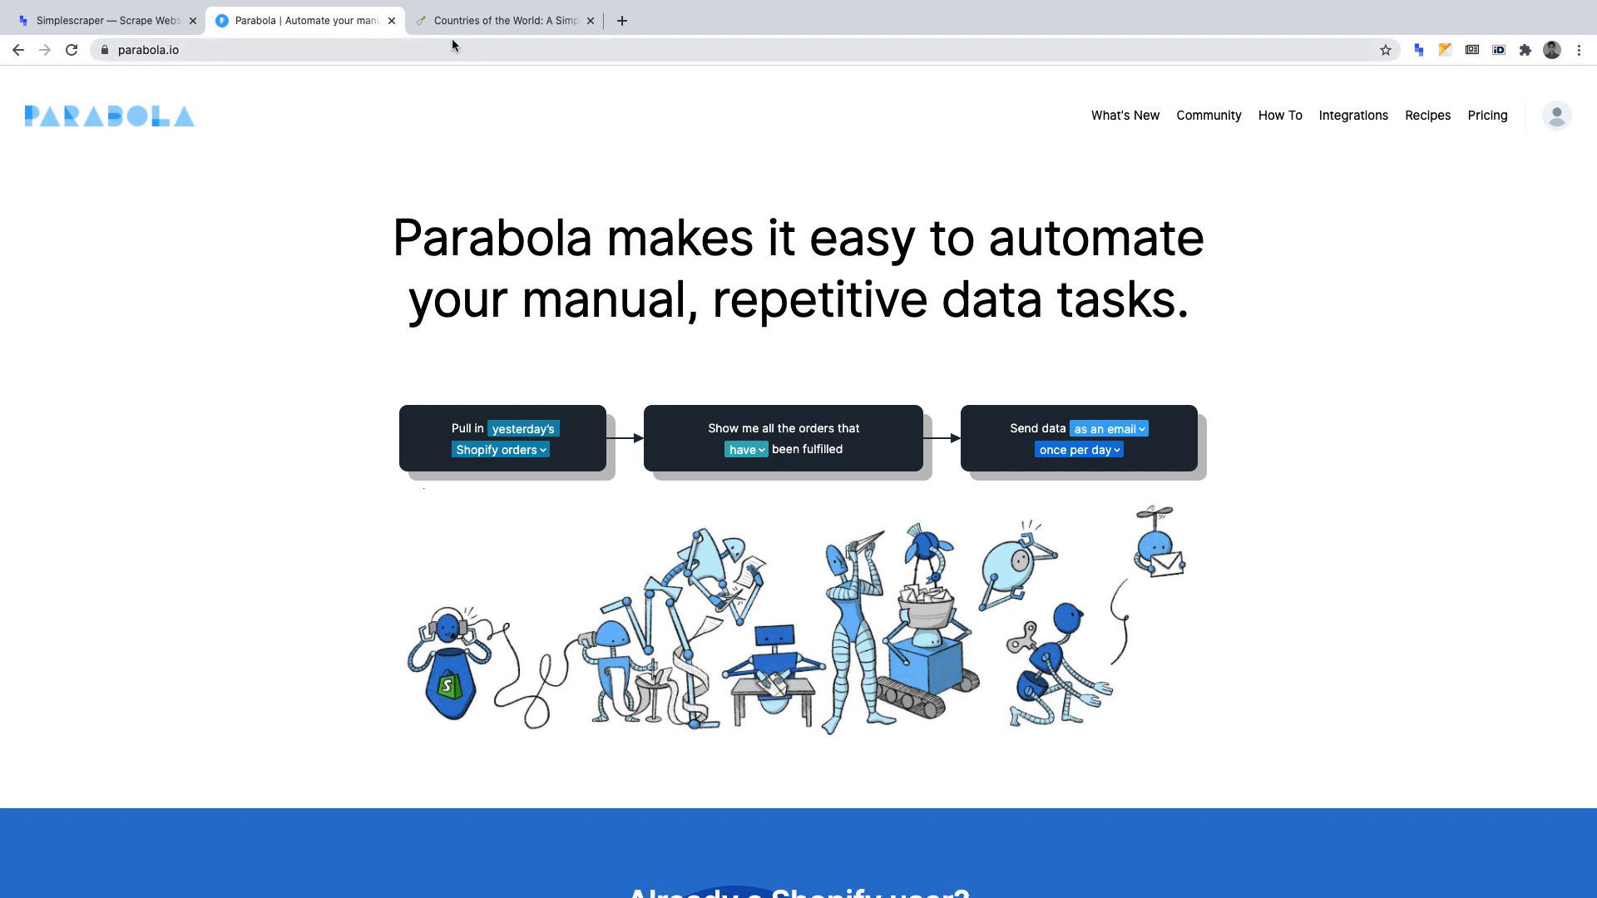
# Look over the Countries of the World page, the Simplescraper home page and the Parabola home page.
pyautogui.click(481, 20)
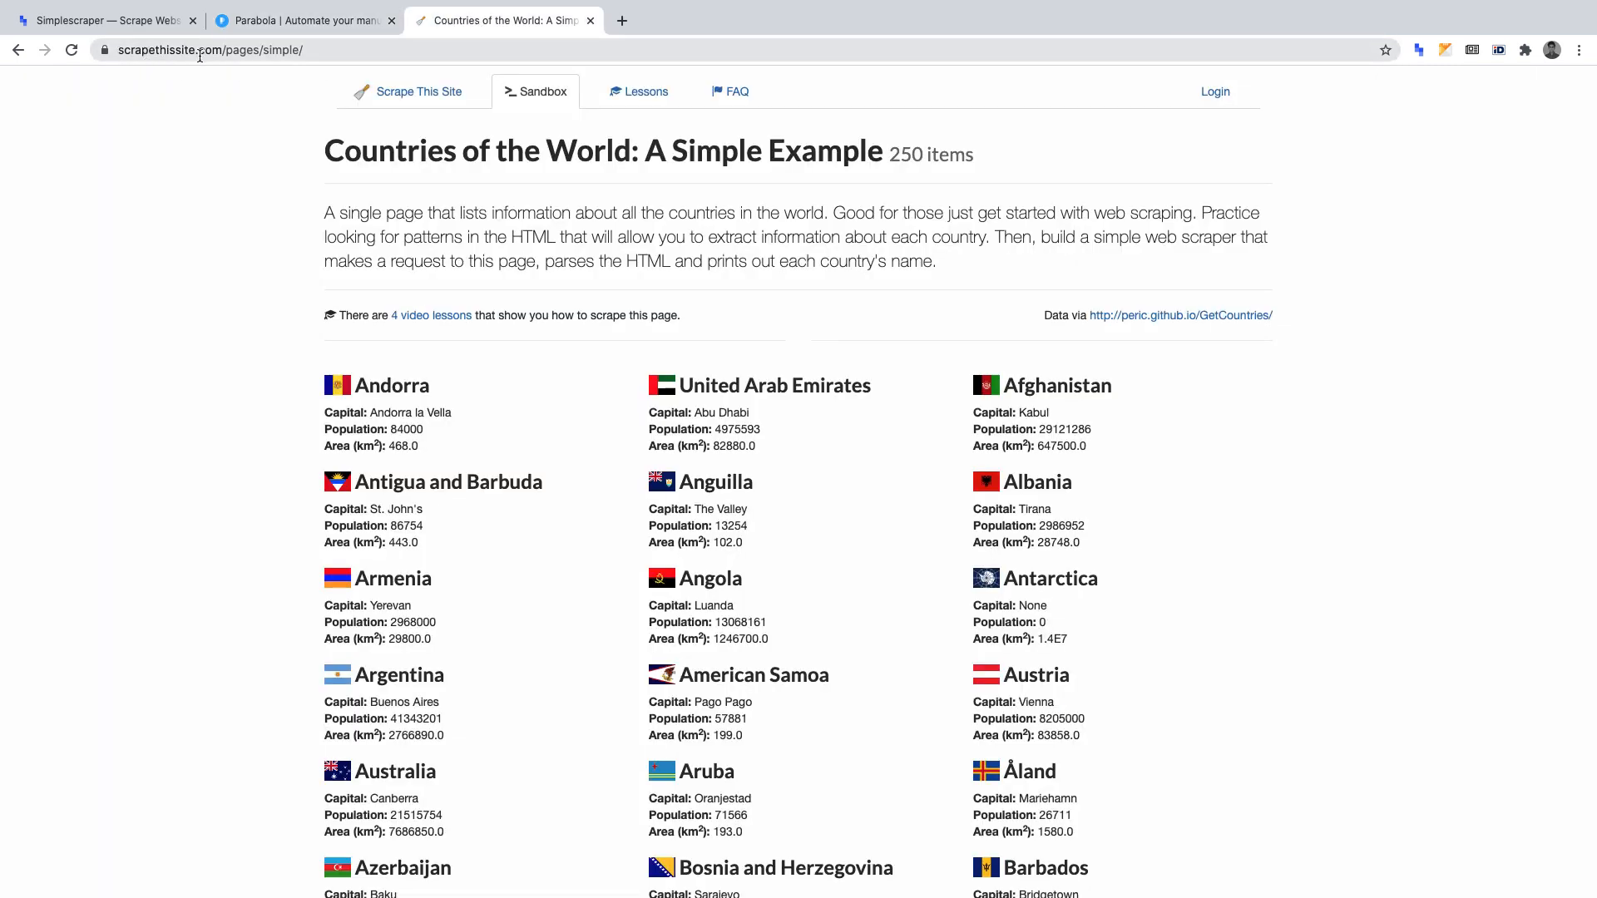
pyautogui.click(100, 20)
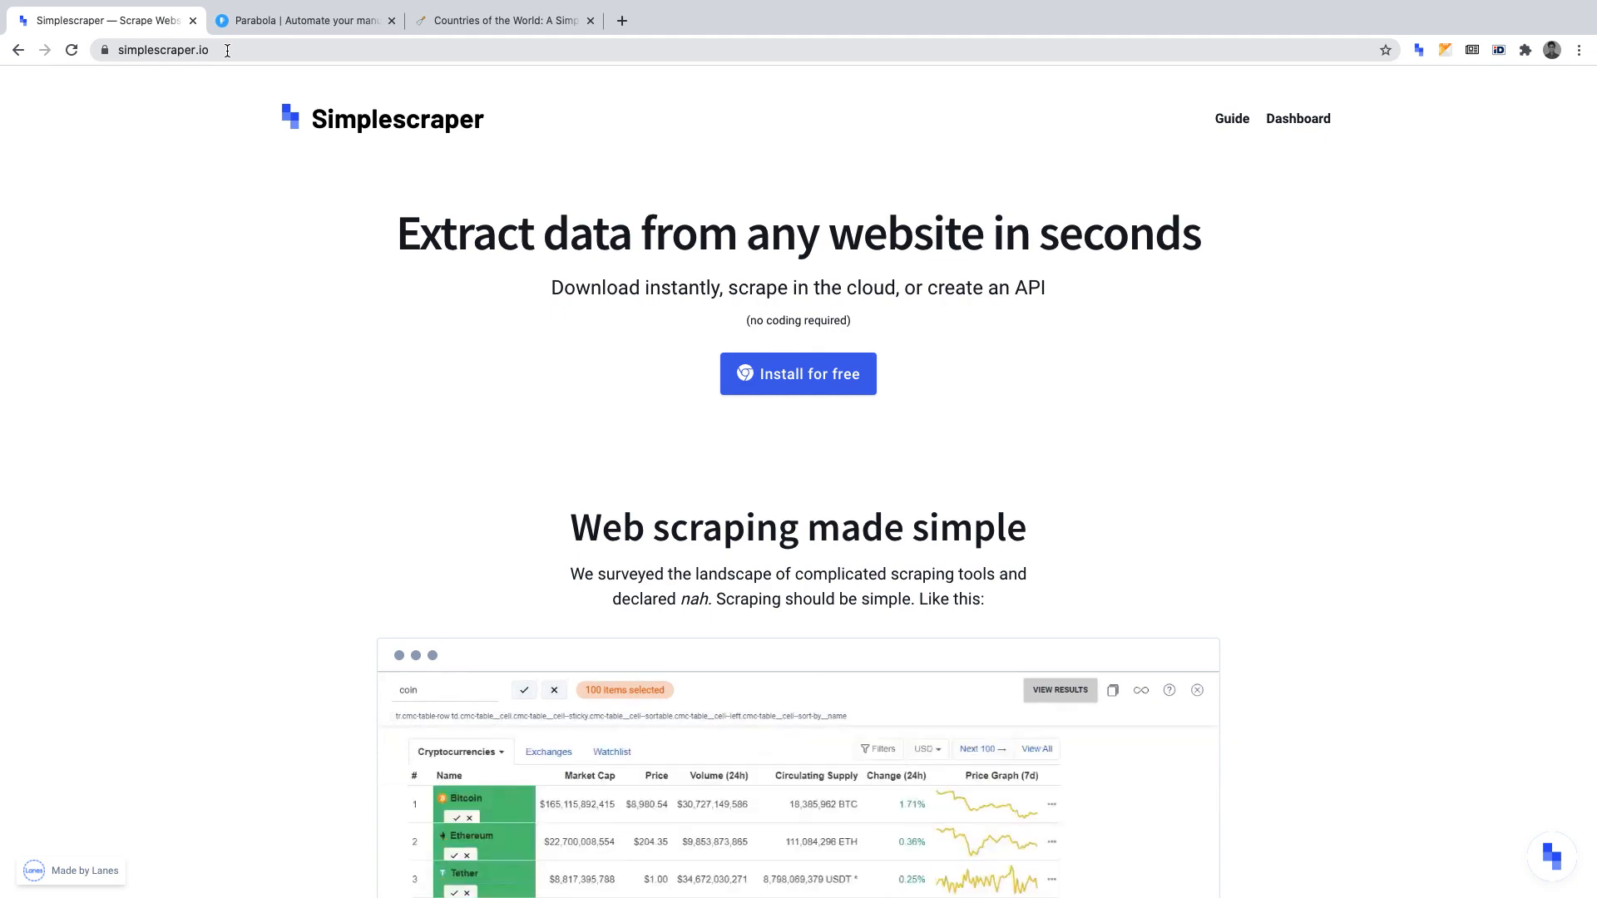
pyautogui.click(258, 25)
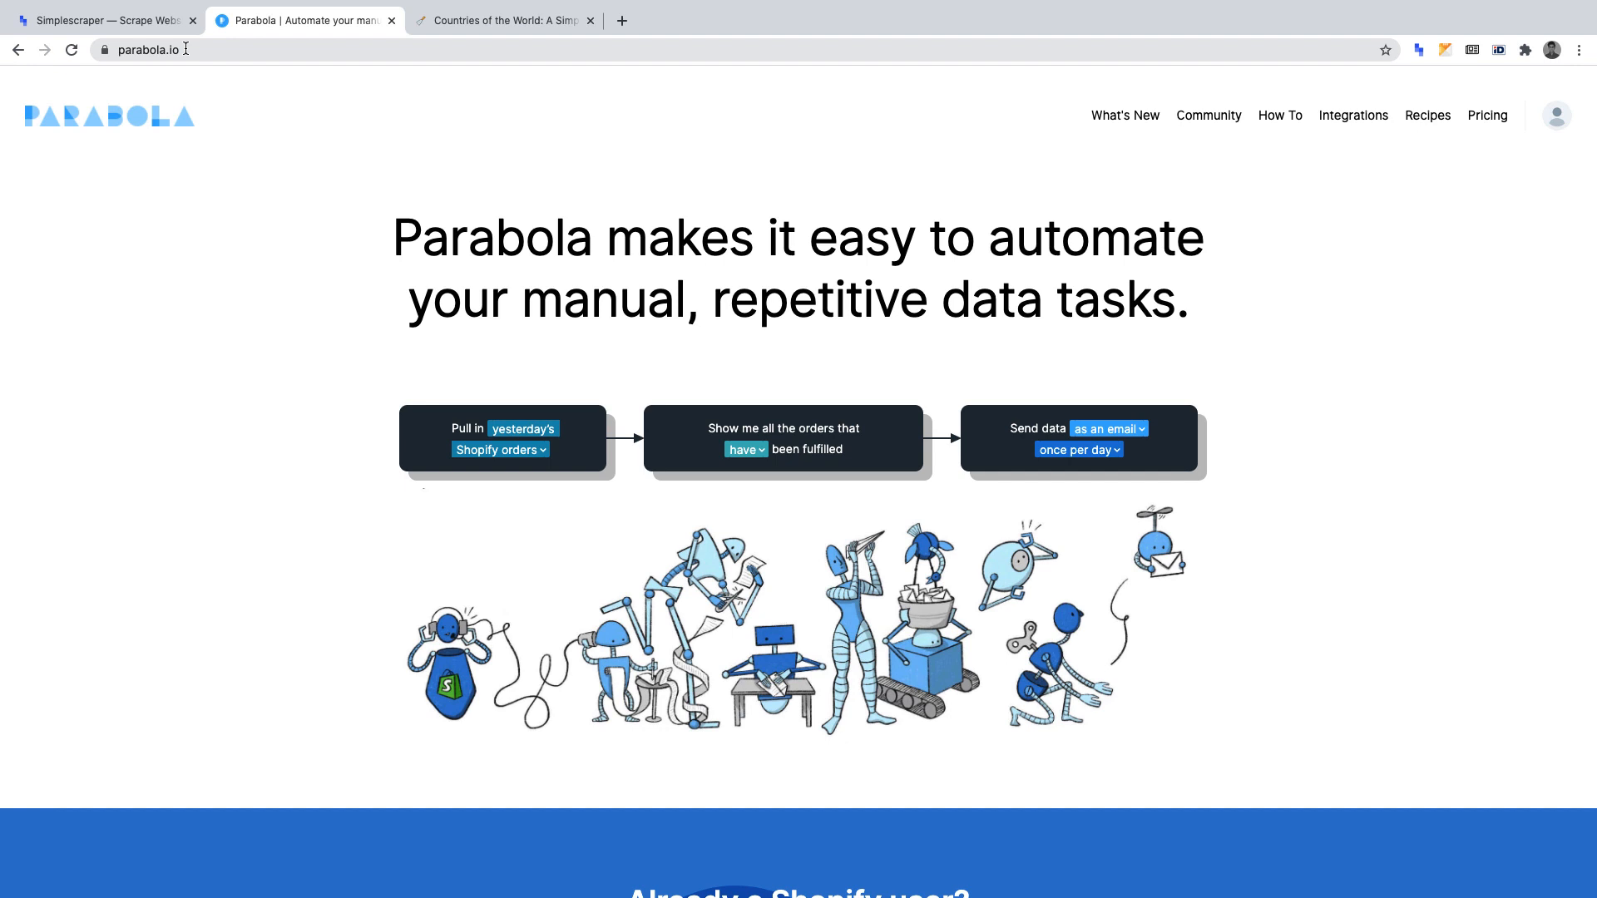
# Switch to the Countries of the World page and start scraping it with the Simplescraper extension.
pyautogui.click(459, 22)
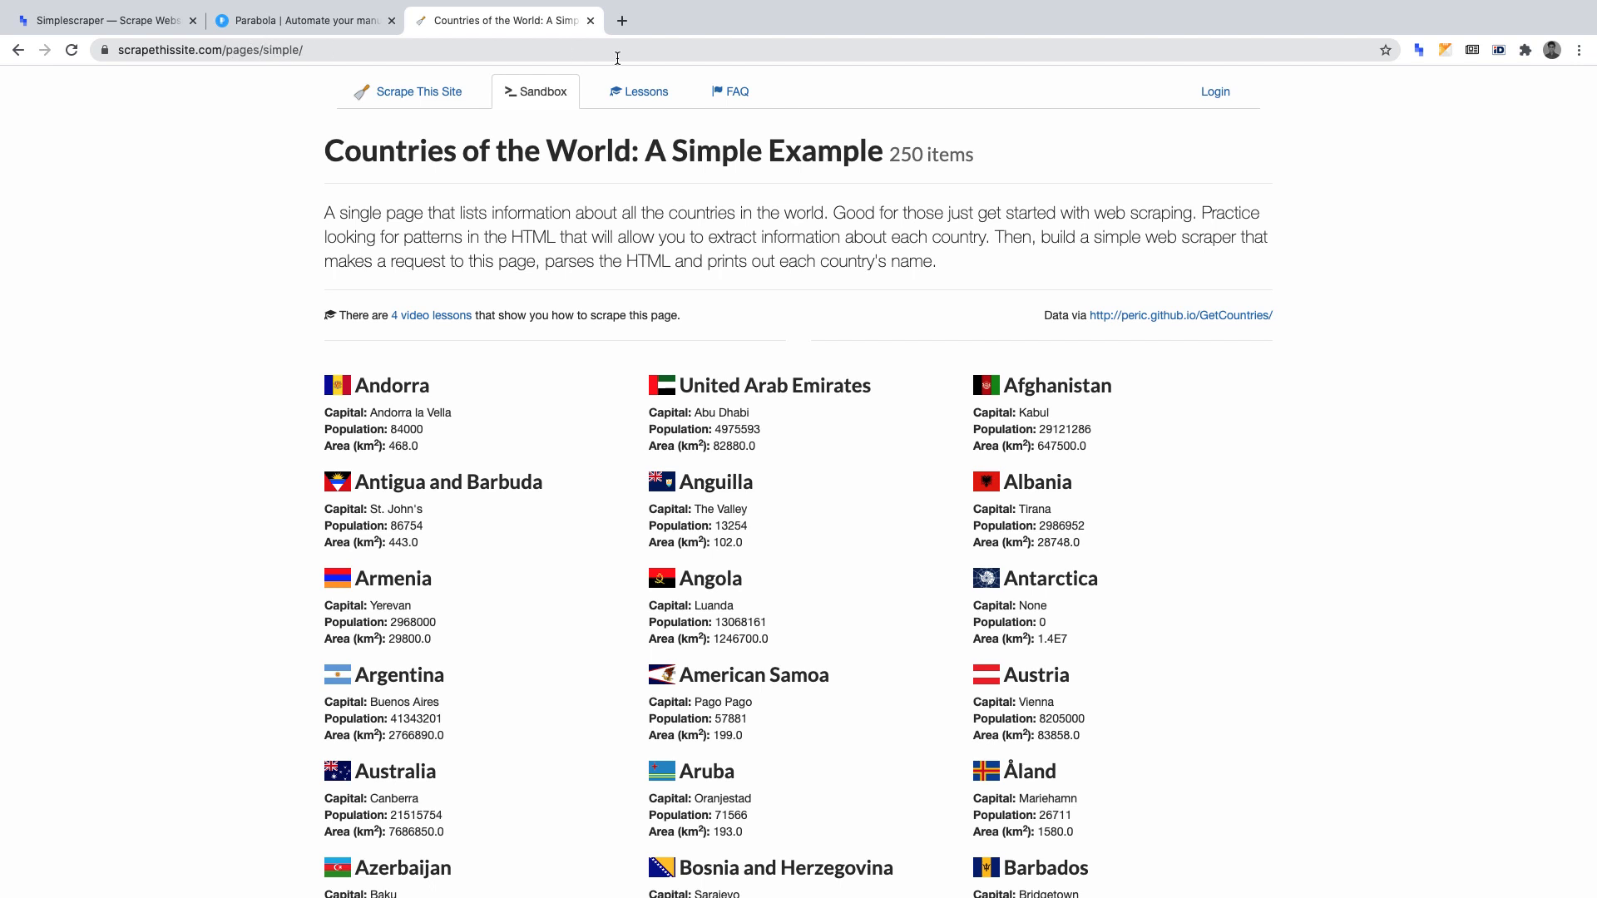
pyautogui.click(1418, 50)
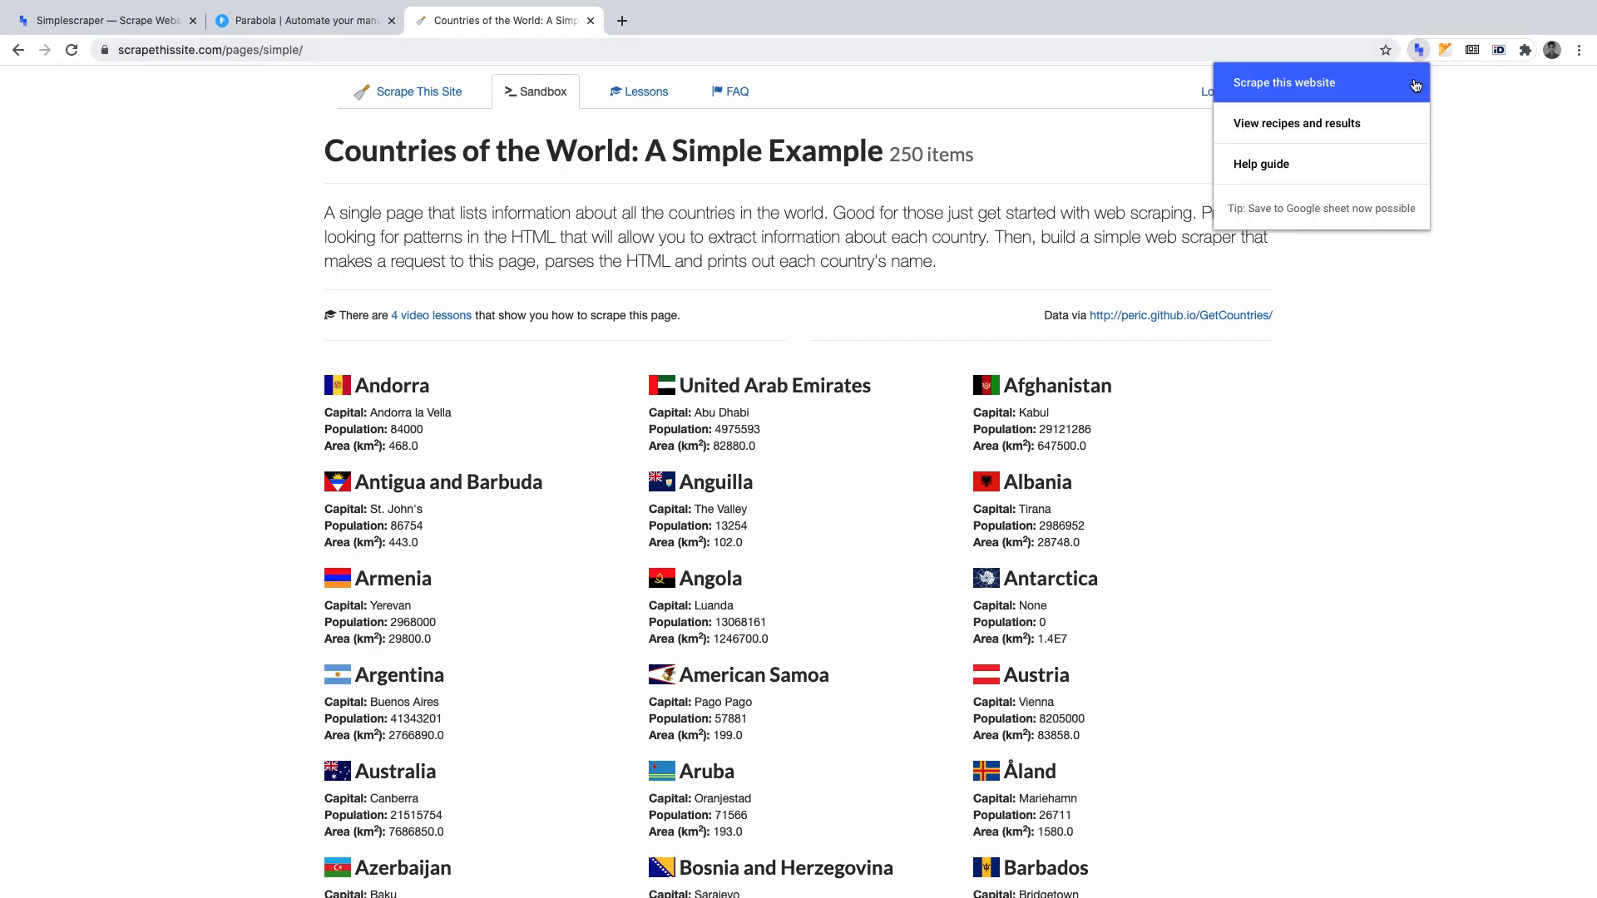
pyautogui.click(1416, 83)
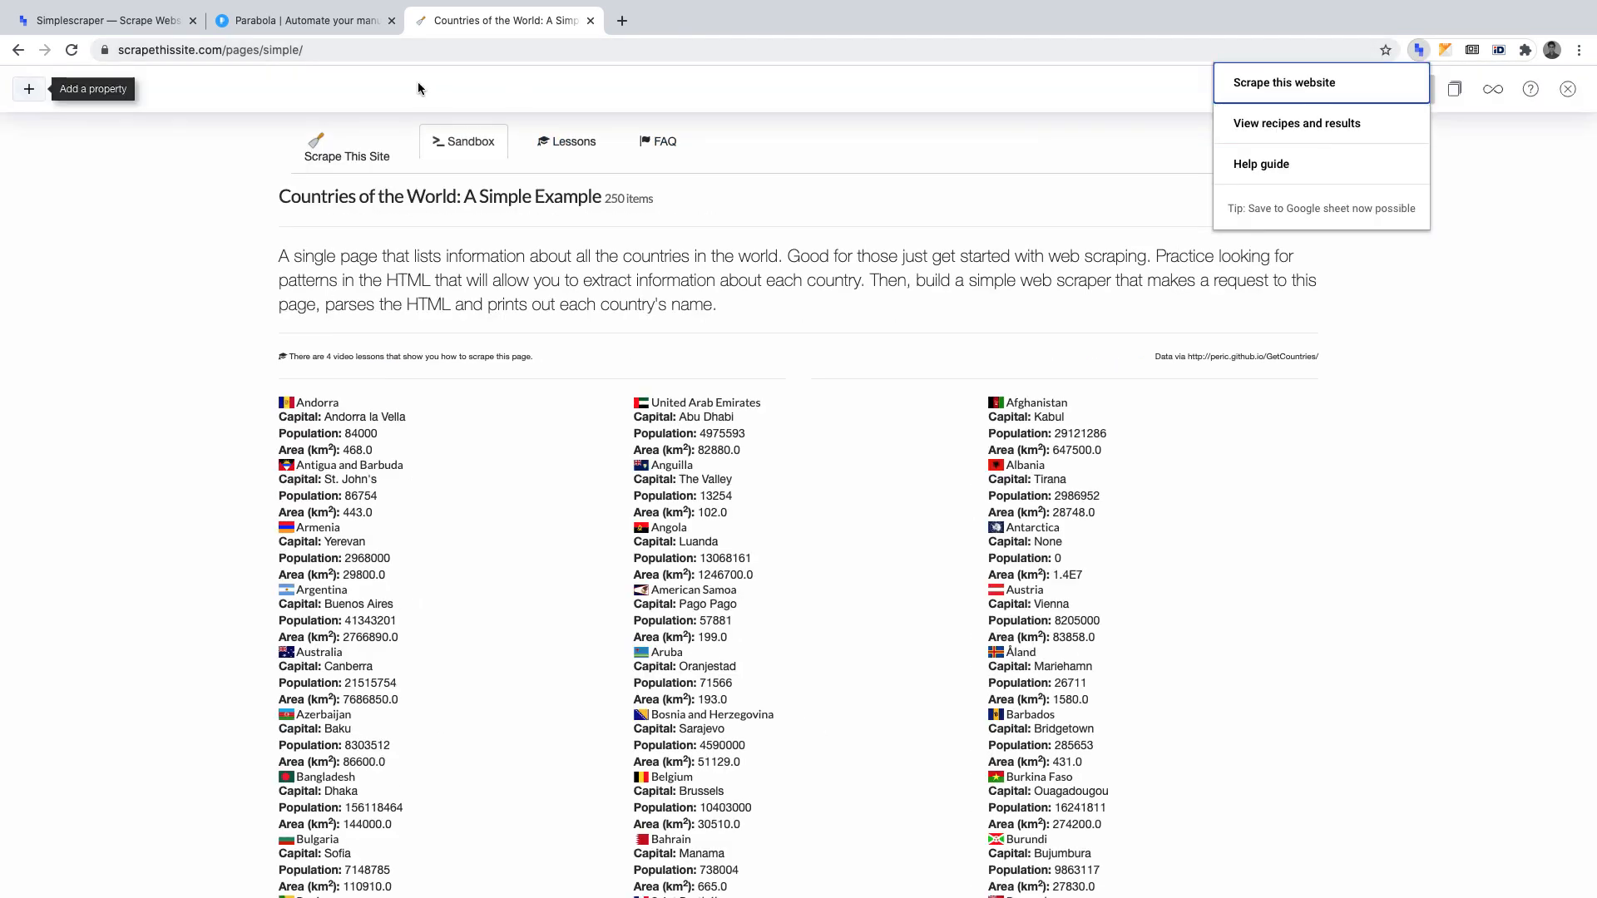
# Add a scraping property named Country that captures all the country names on the page.
pyautogui.click(30, 90)
pyautogui.click(30, 89)
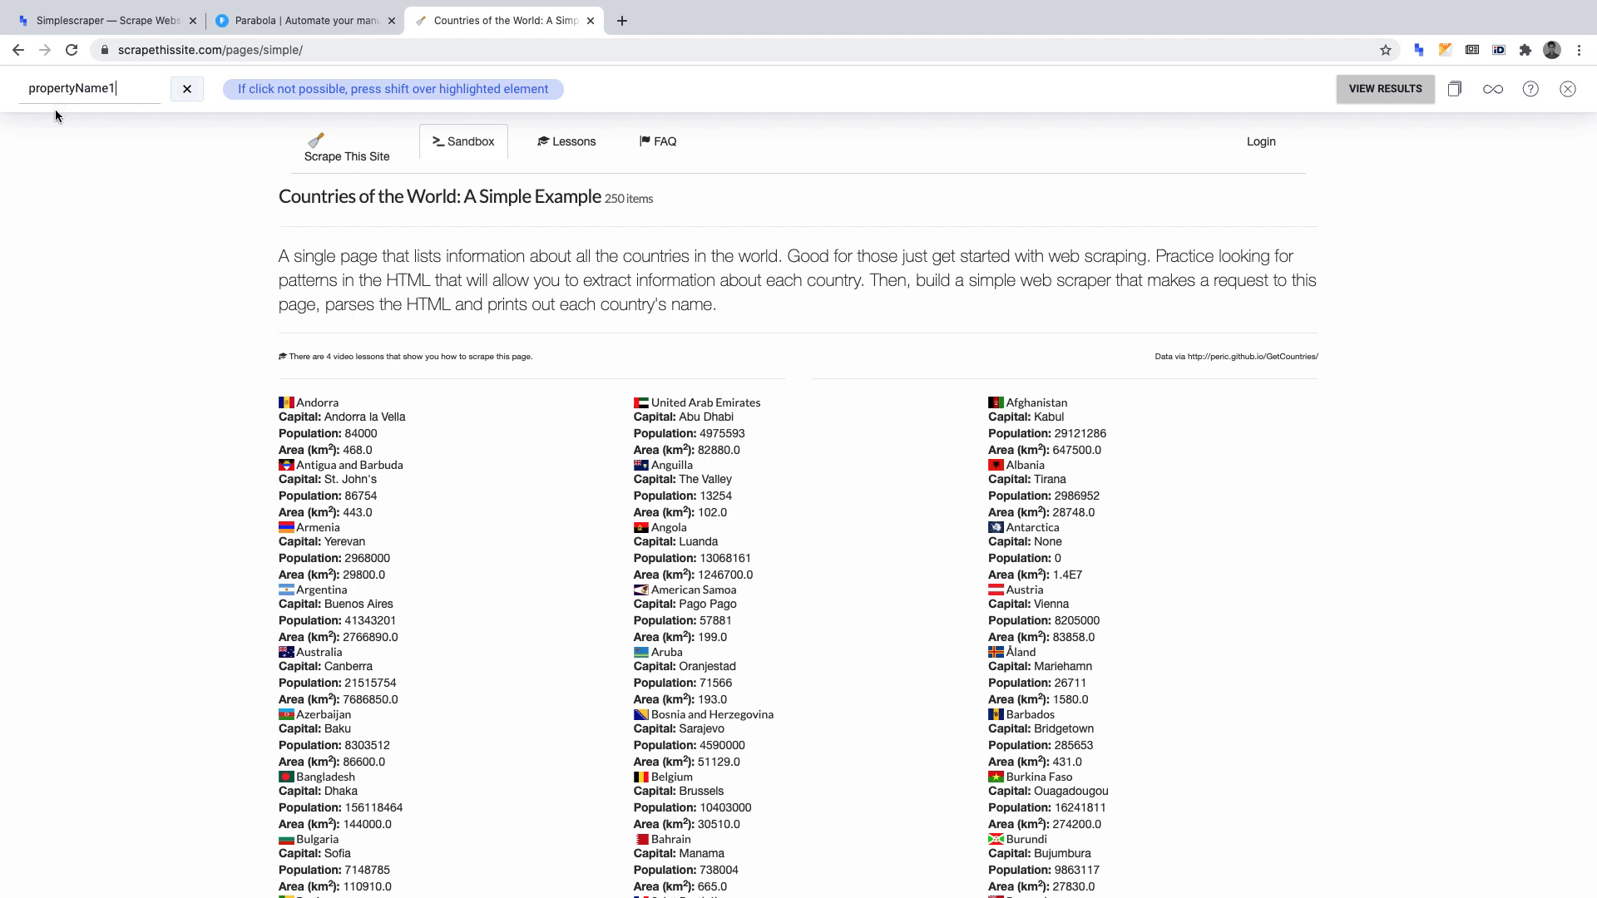
pyautogui.click(325, 405)
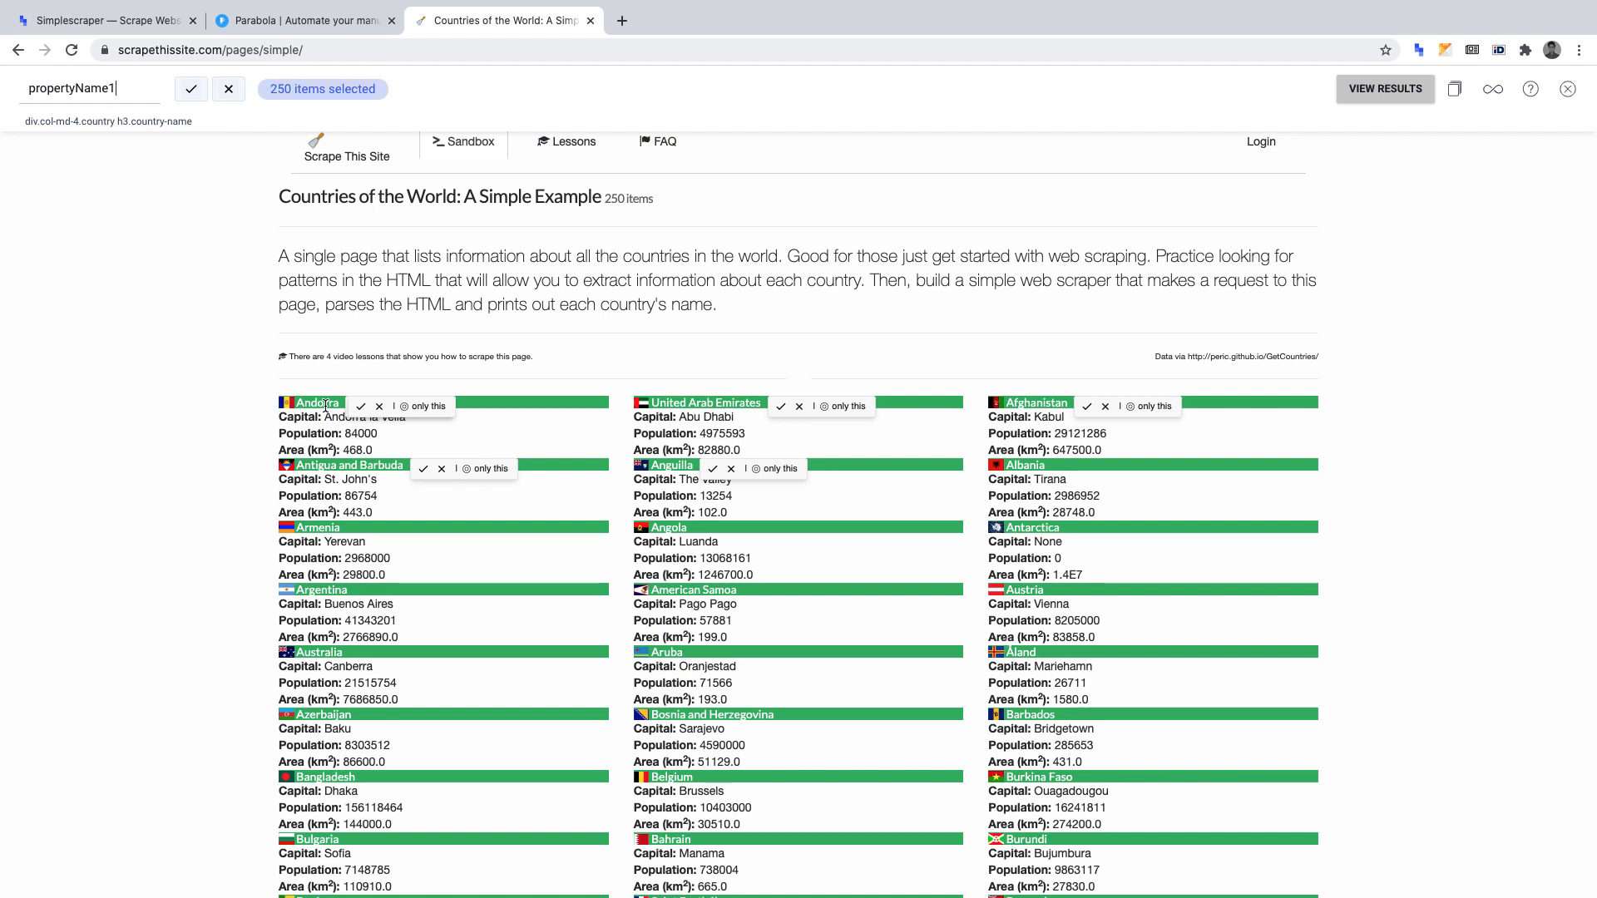
pyautogui.doubleClick(125, 99)
pyautogui.write('Country')
pyautogui.click(191, 91)
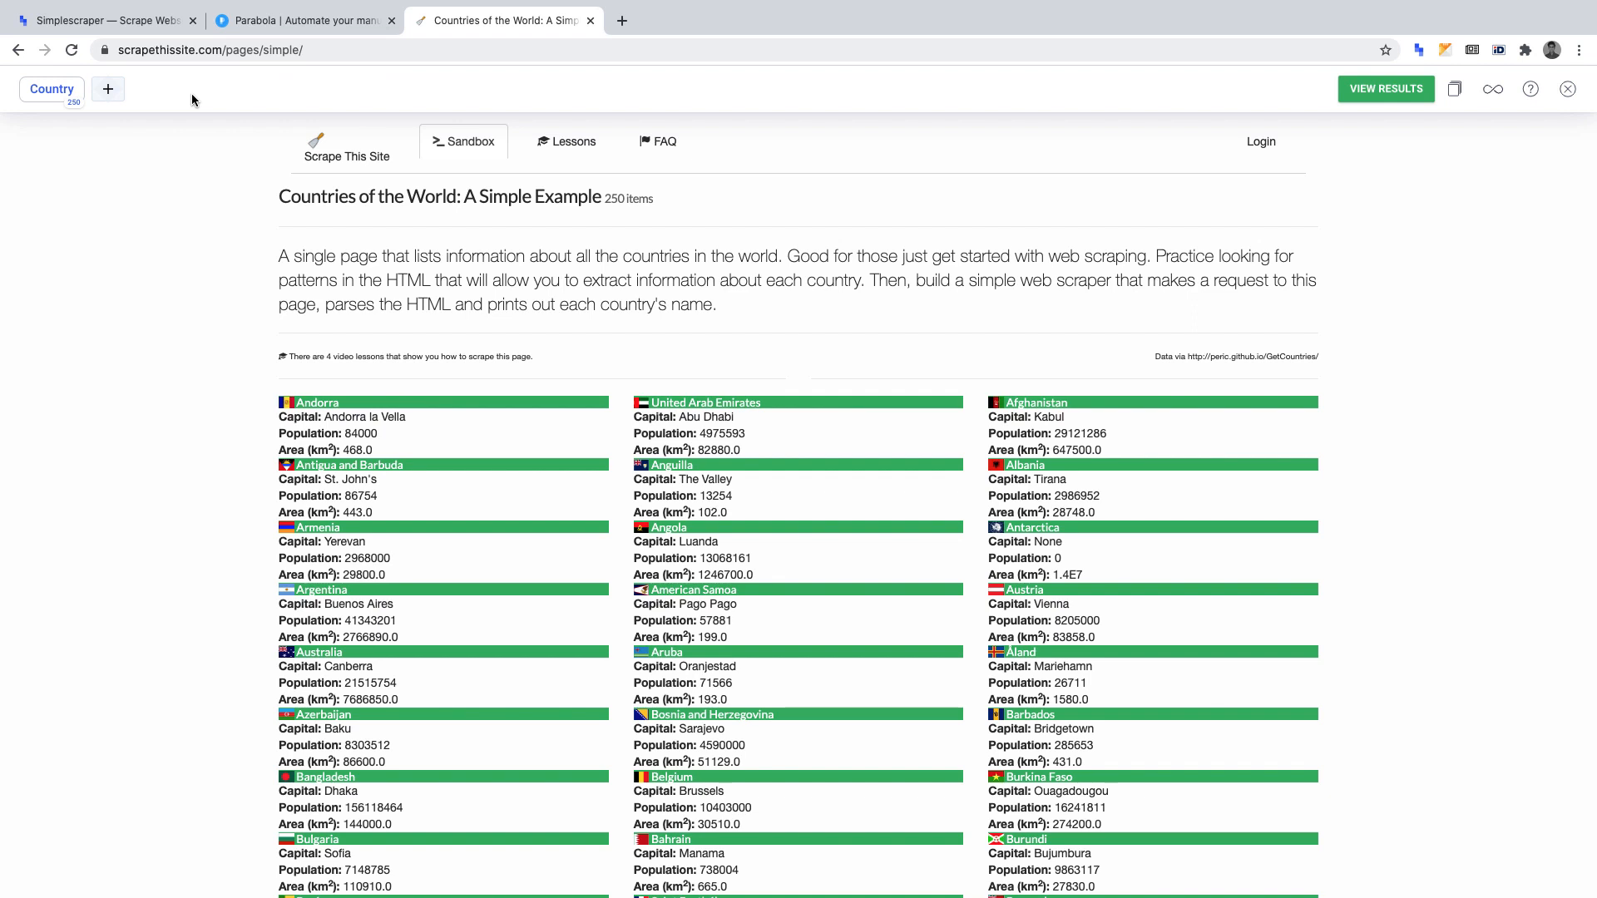
# Add a second scraping property named Capital that captures the capital city of every country.
pyautogui.click(109, 90)
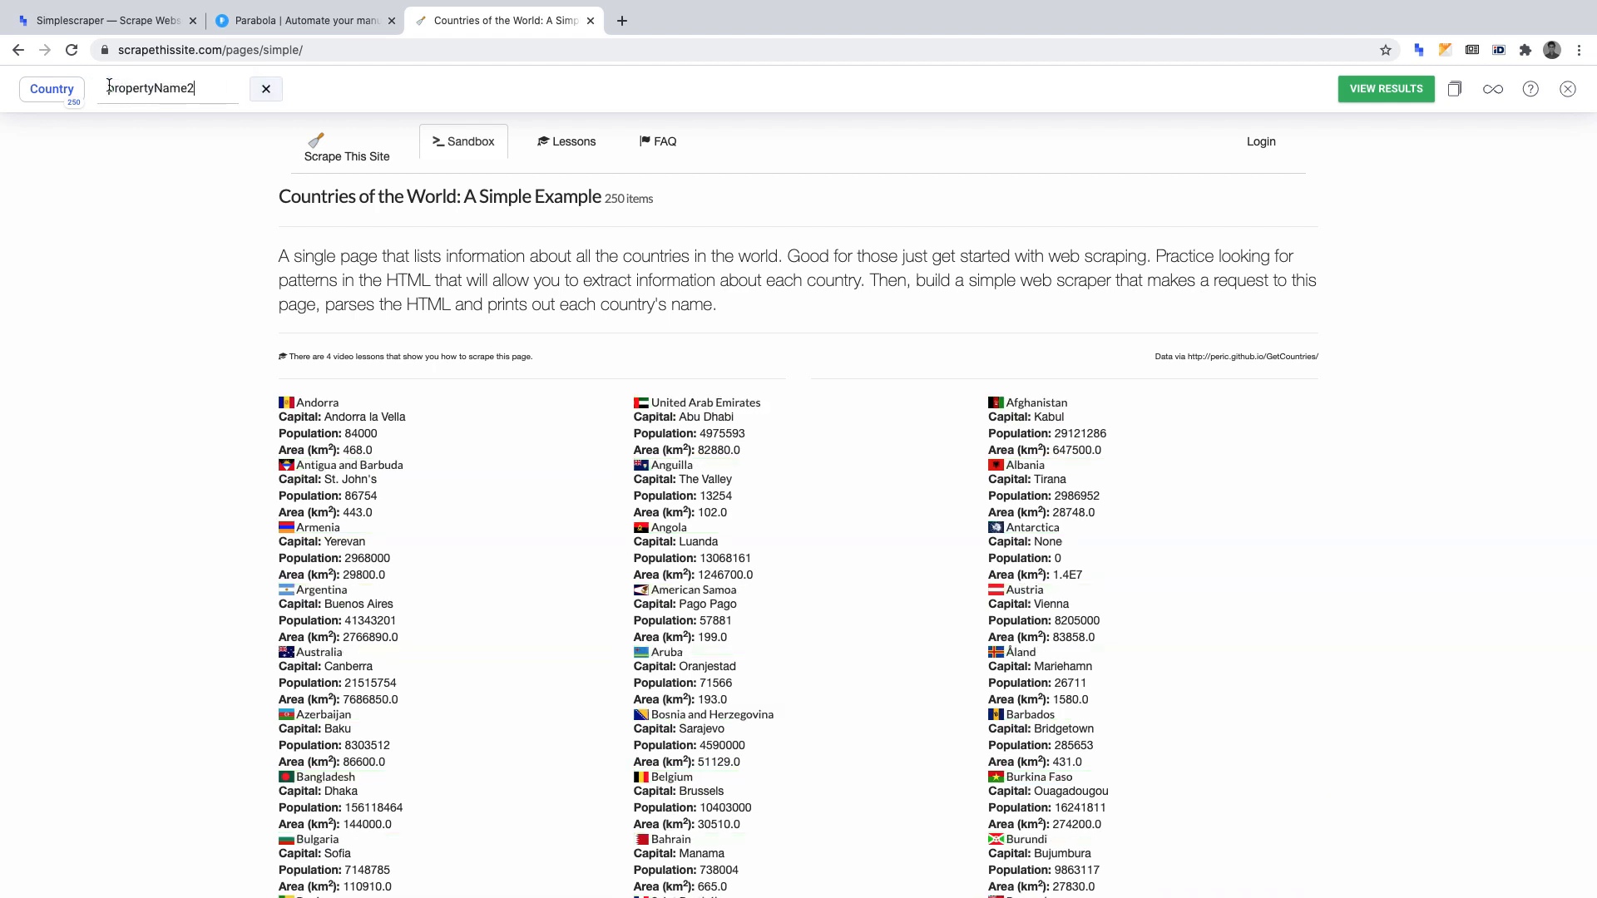
pyautogui.click(362, 422)
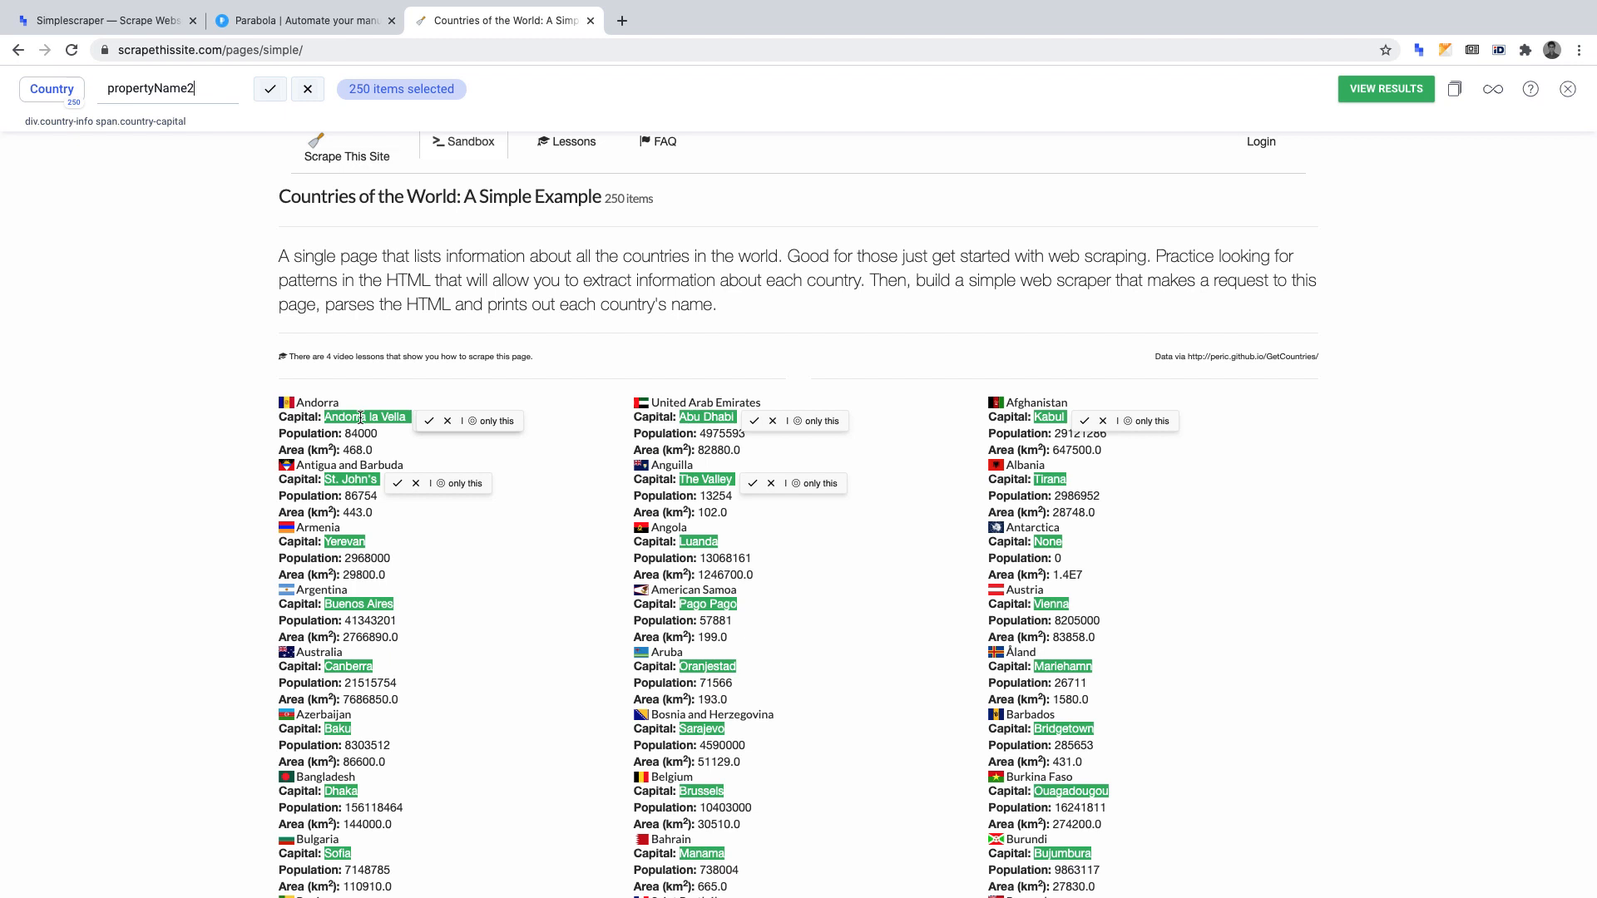
pyautogui.doubleClick(184, 99)
pyautogui.write('Capital')
pyautogui.click(272, 101)
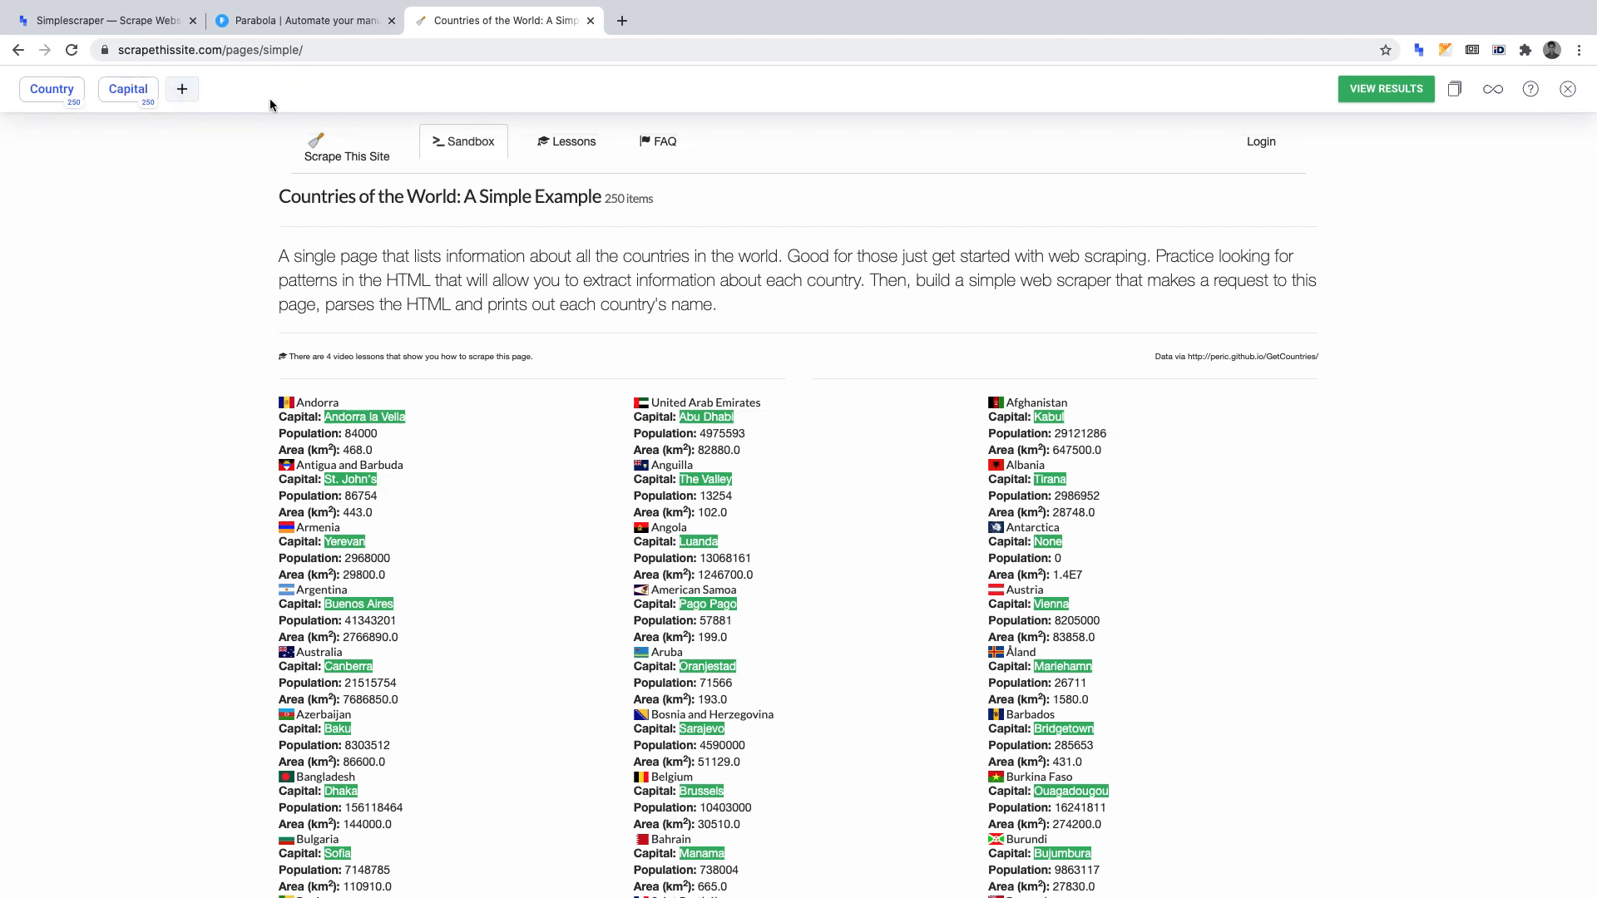
# Extract the results of the scrape and save it as a recipe named Capitals Of Countries API.
pyautogui.click(1370, 87)
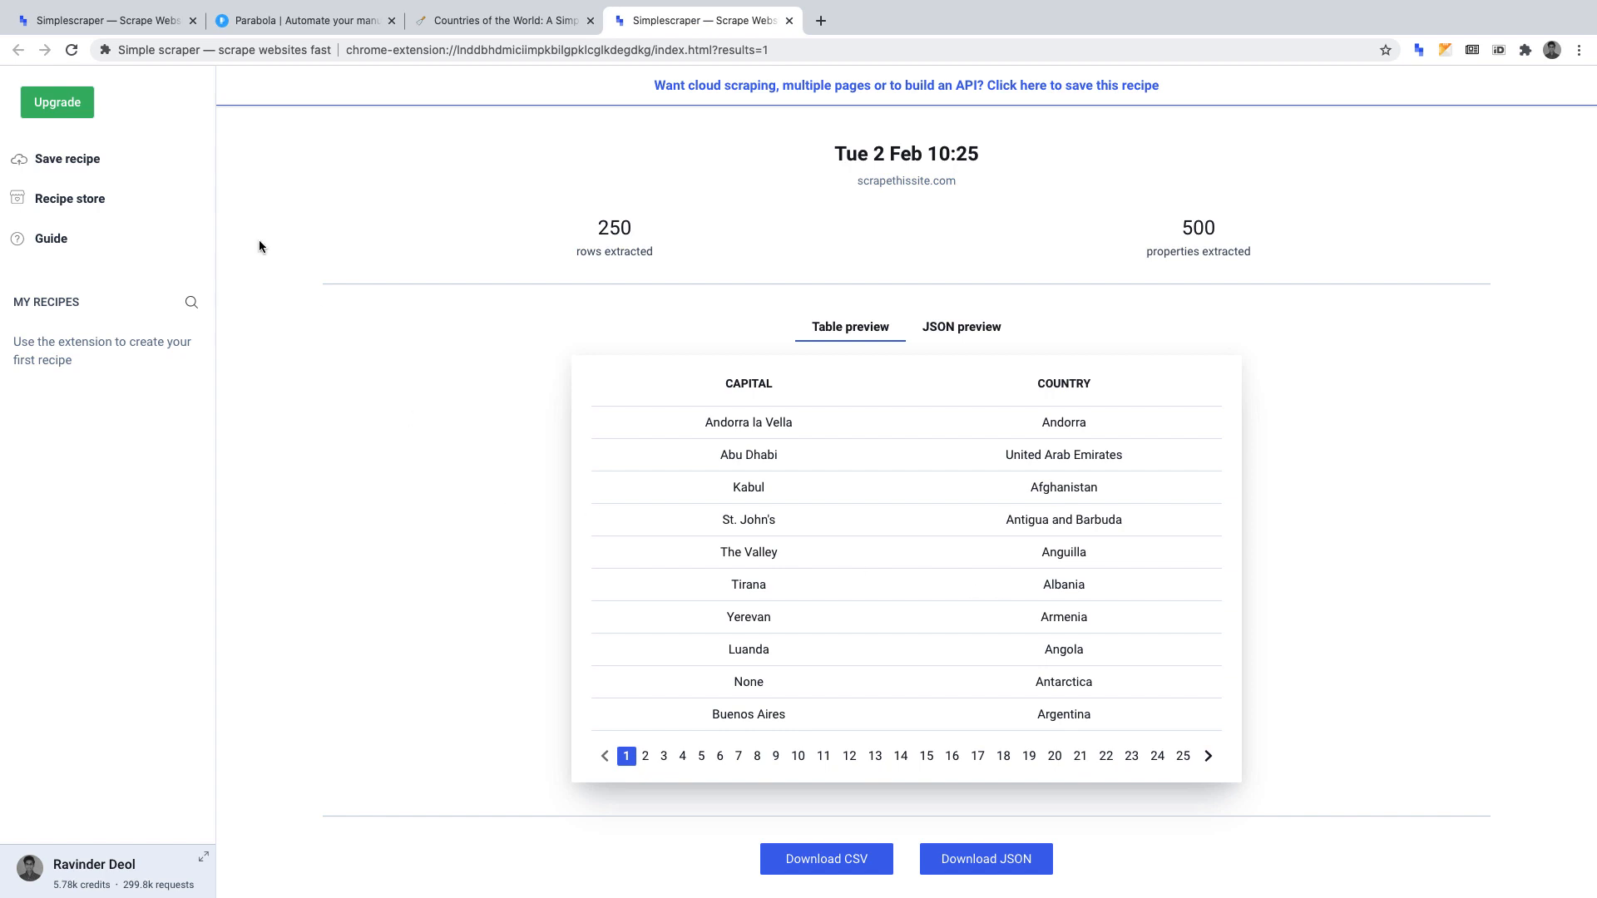
pyautogui.click(139, 157)
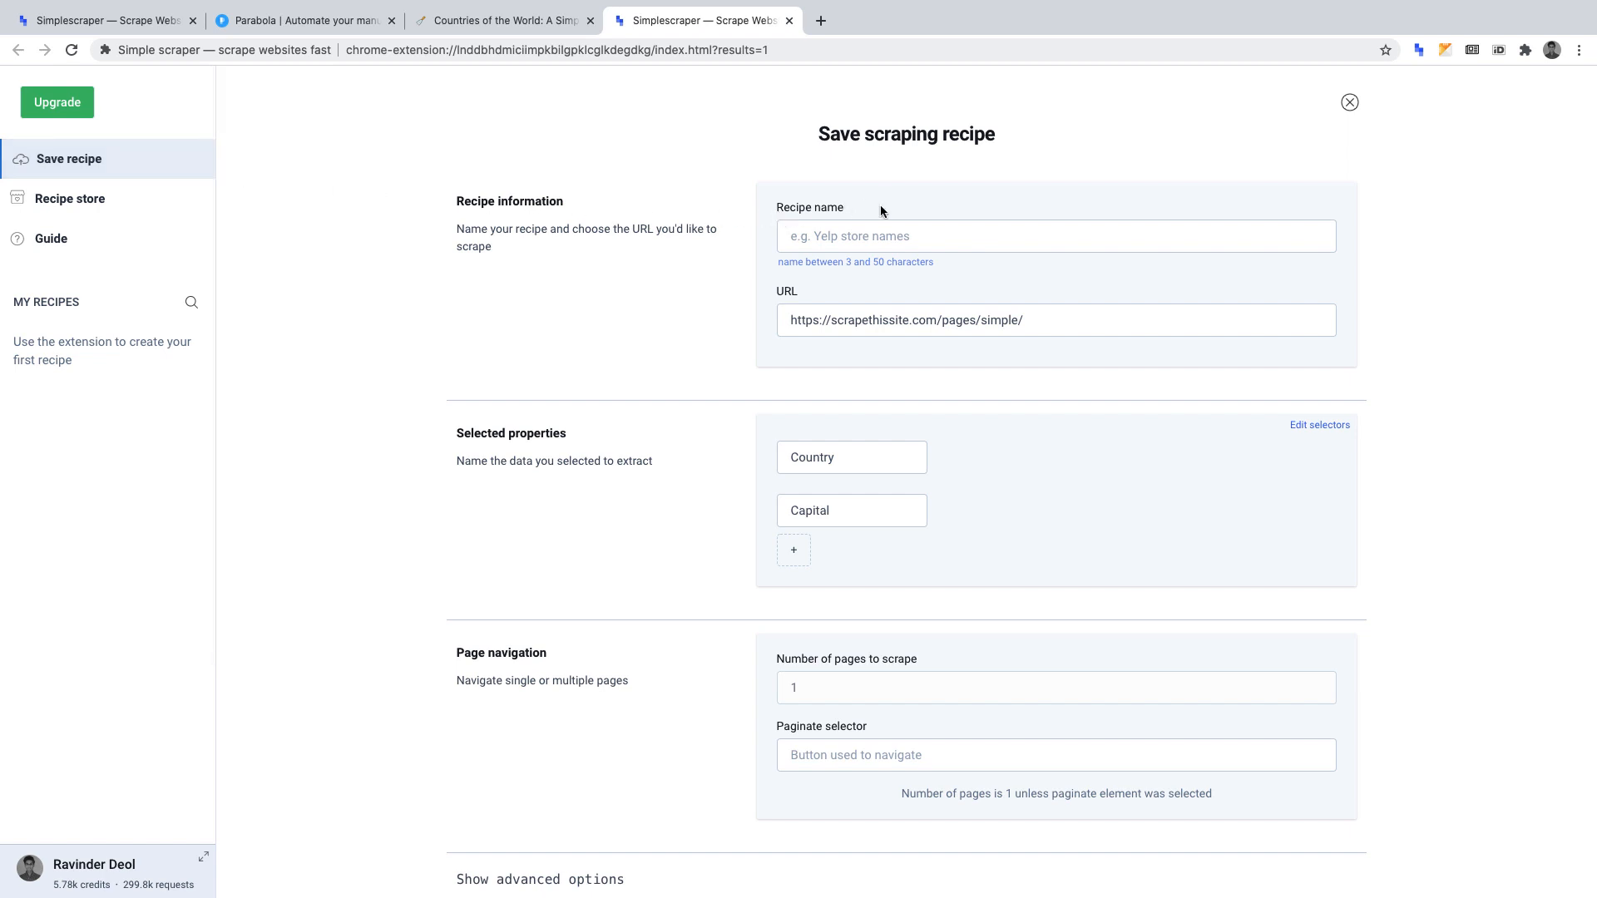
pyautogui.click(886, 231)
pyautogui.write('Capitals ')
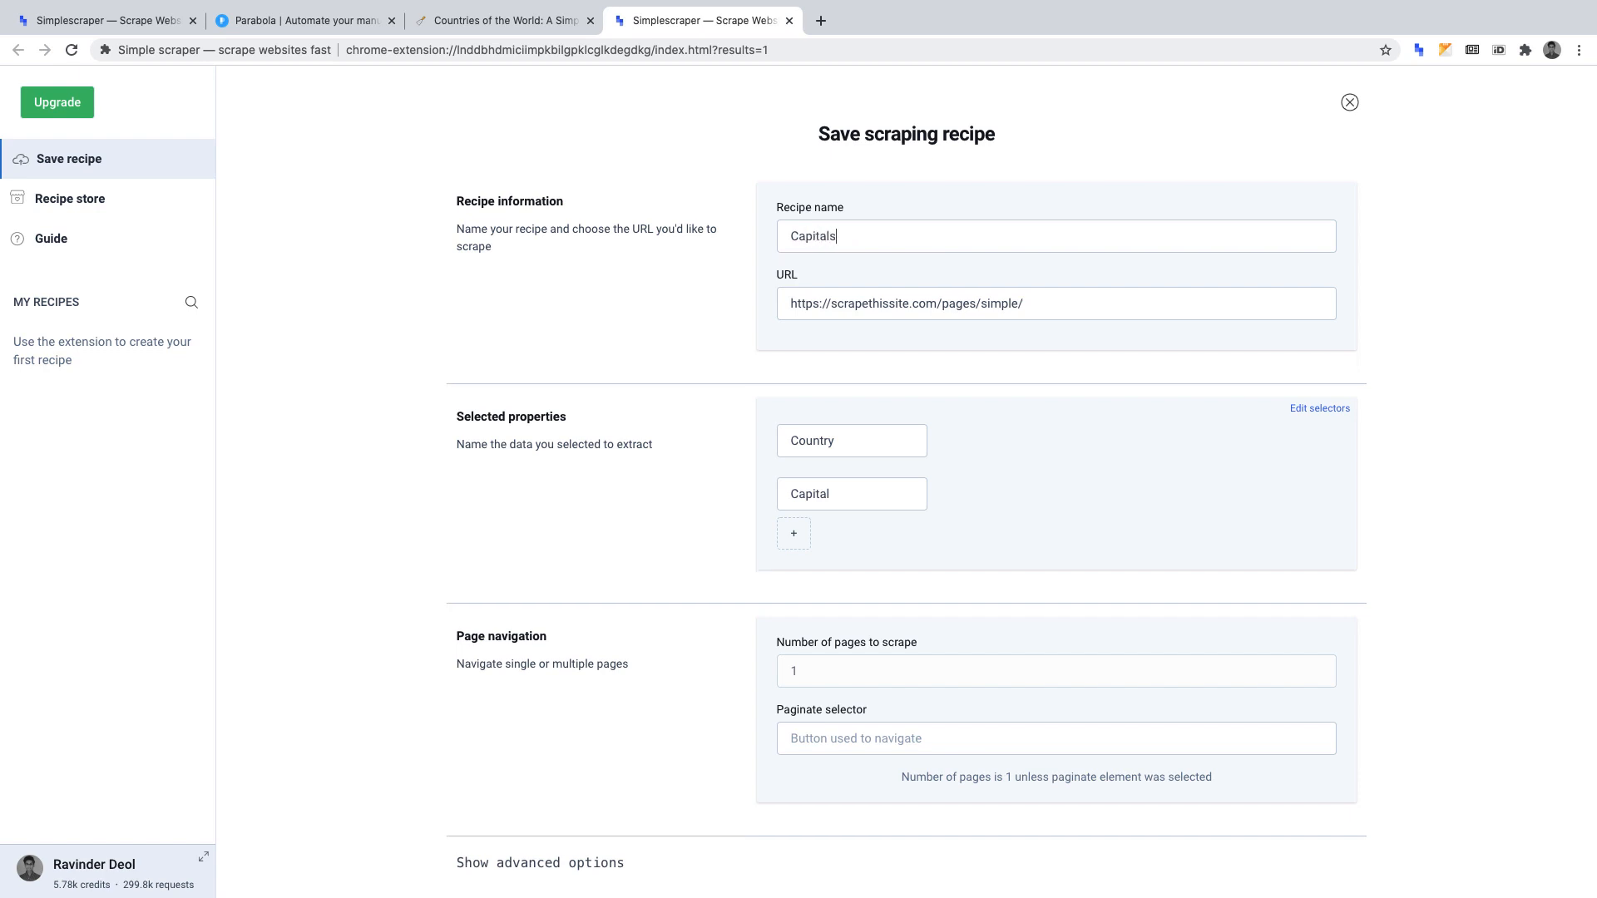
pyautogui.write('Of Countries API')
pyautogui.scroll(-3, 787, 667)
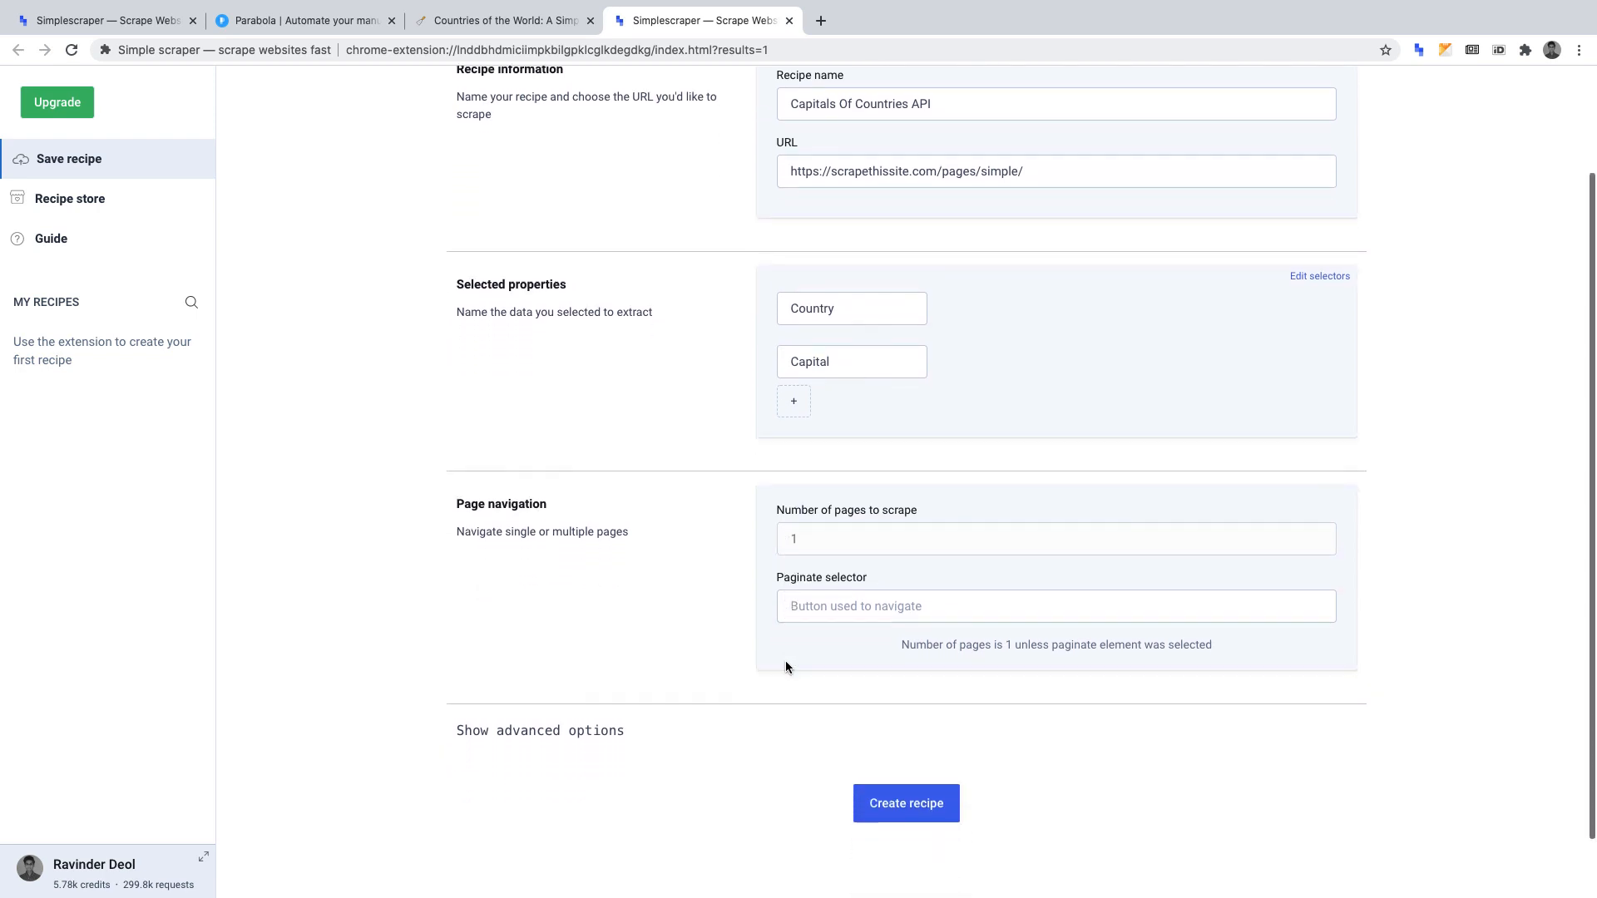
pyautogui.click(912, 761)
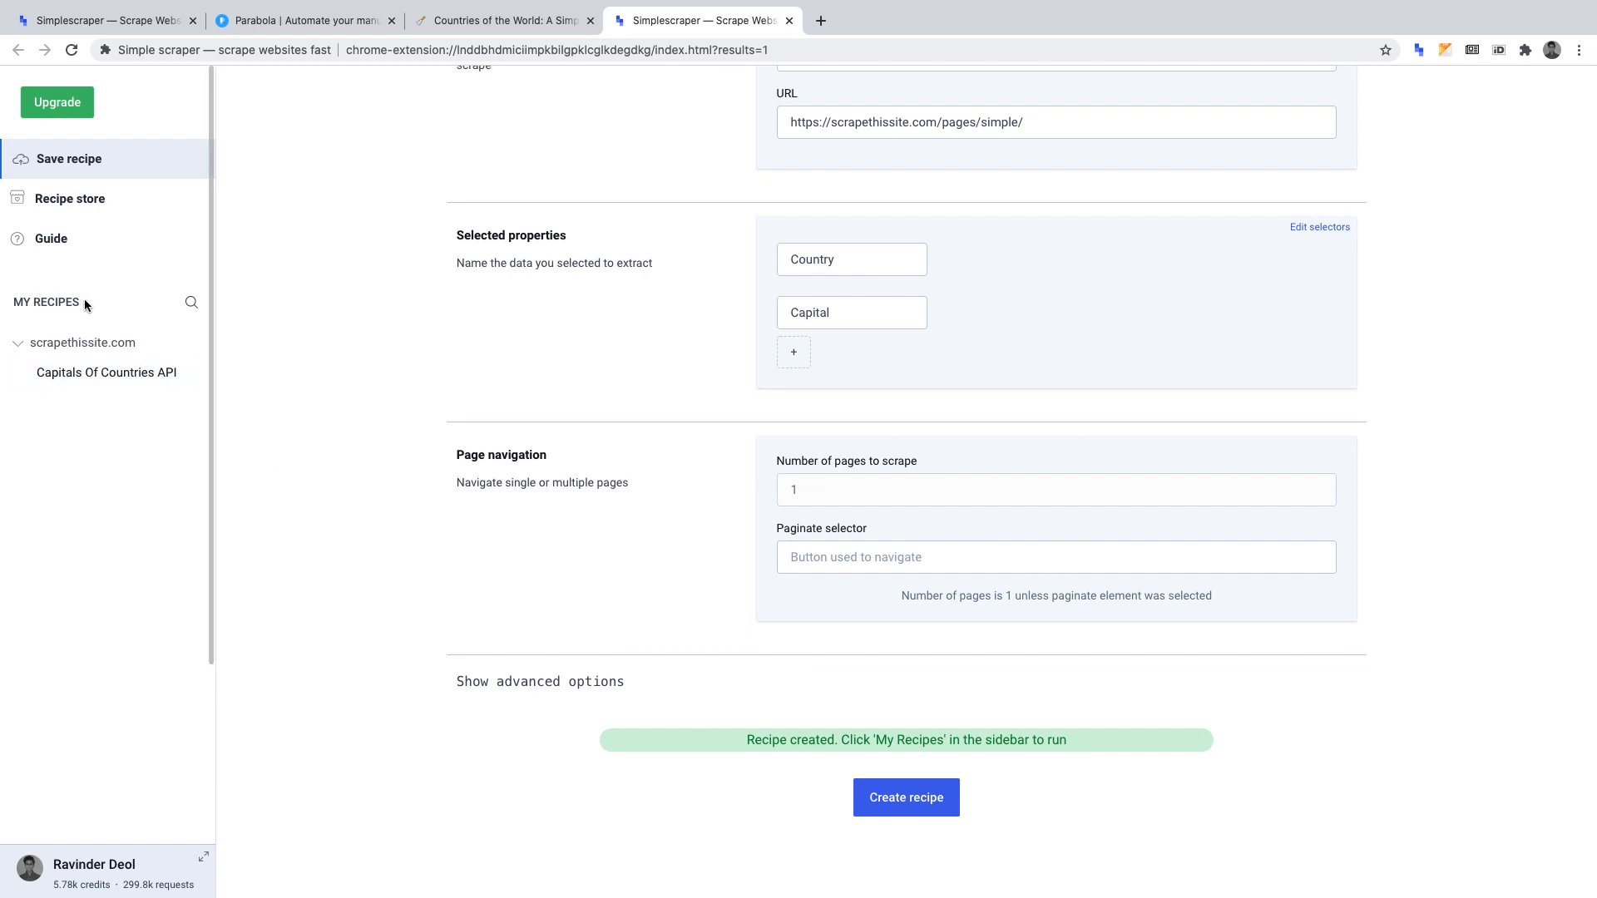
# Open the saved Capitals Of Countries API recipe and run it.
pyautogui.click(131, 374)
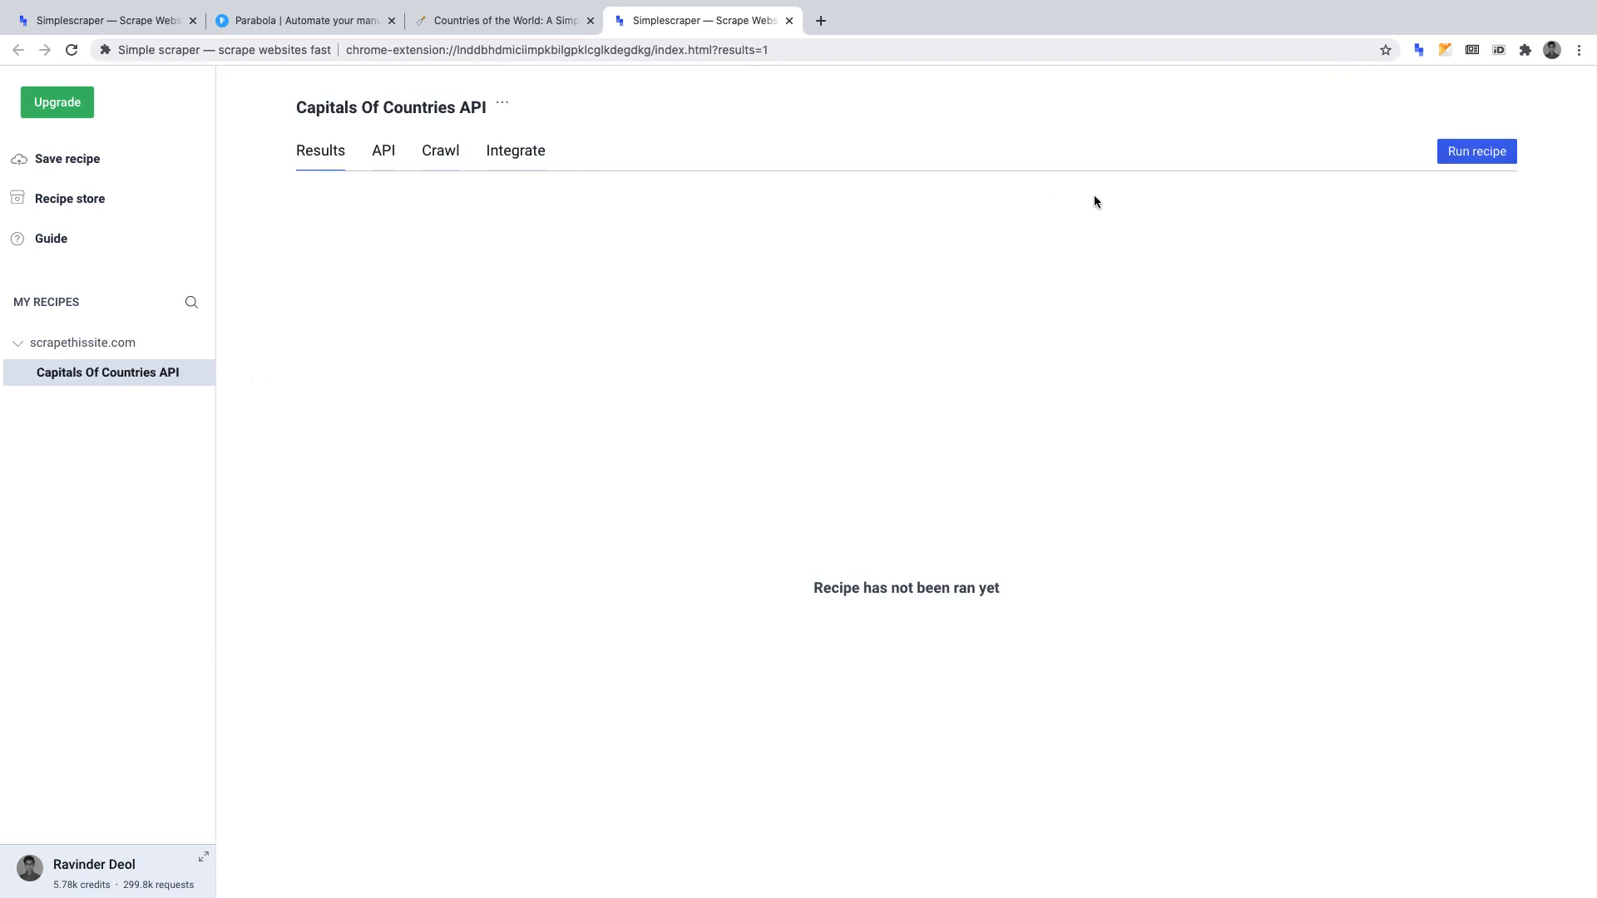
pyautogui.click(1477, 152)
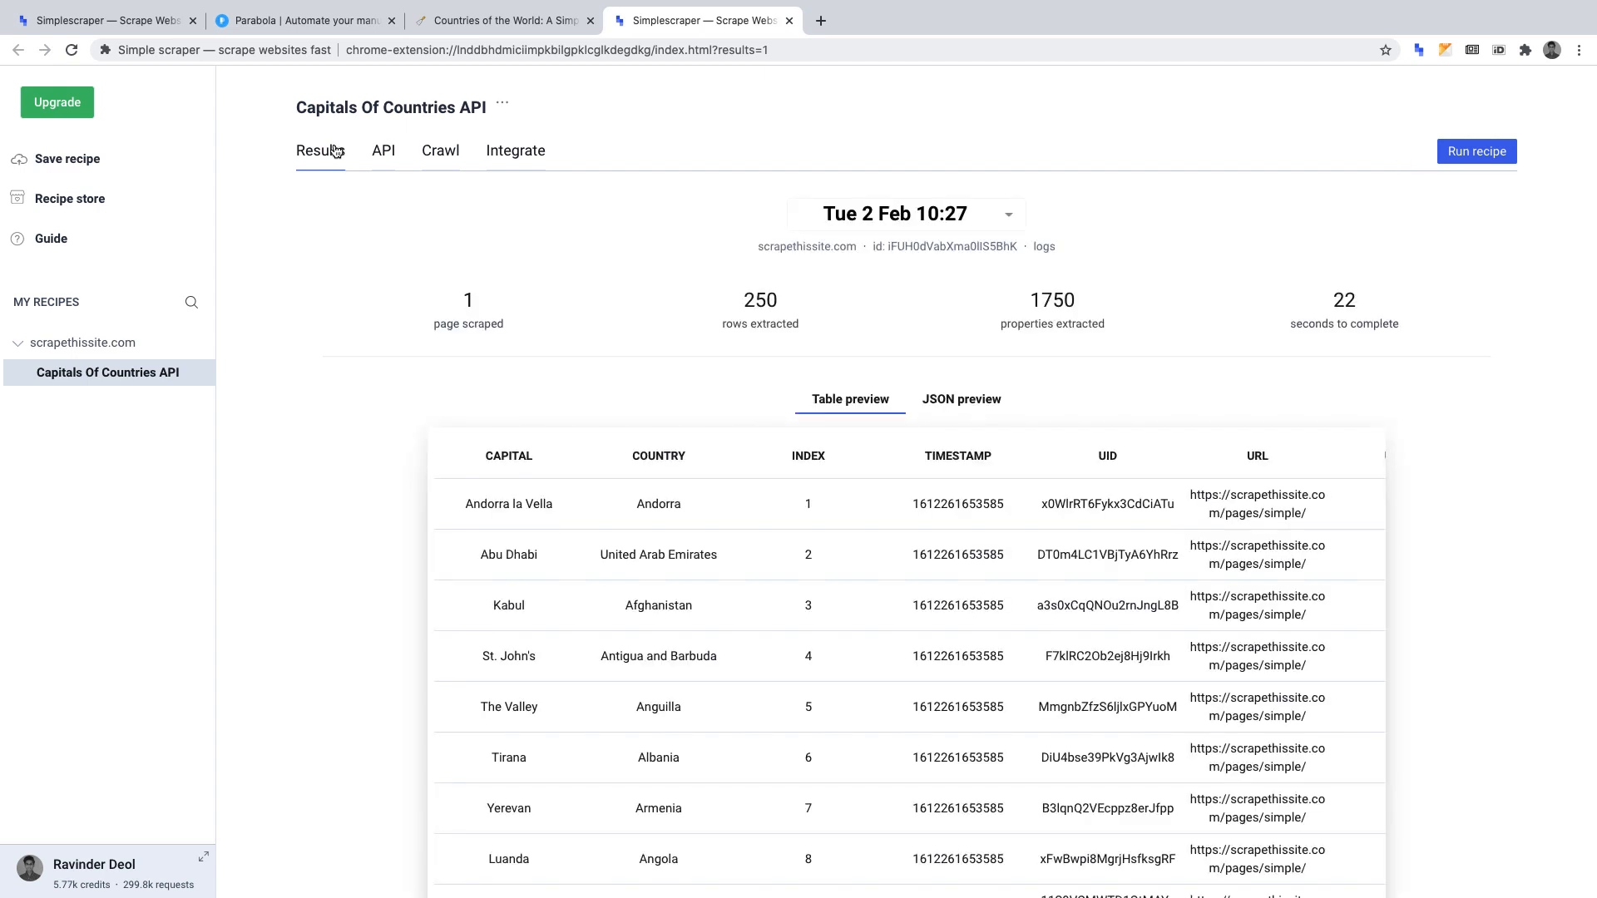
# Switch to Parabola, create a new flow and name it Capitals Of Countries.
pyautogui.click(321, 23)
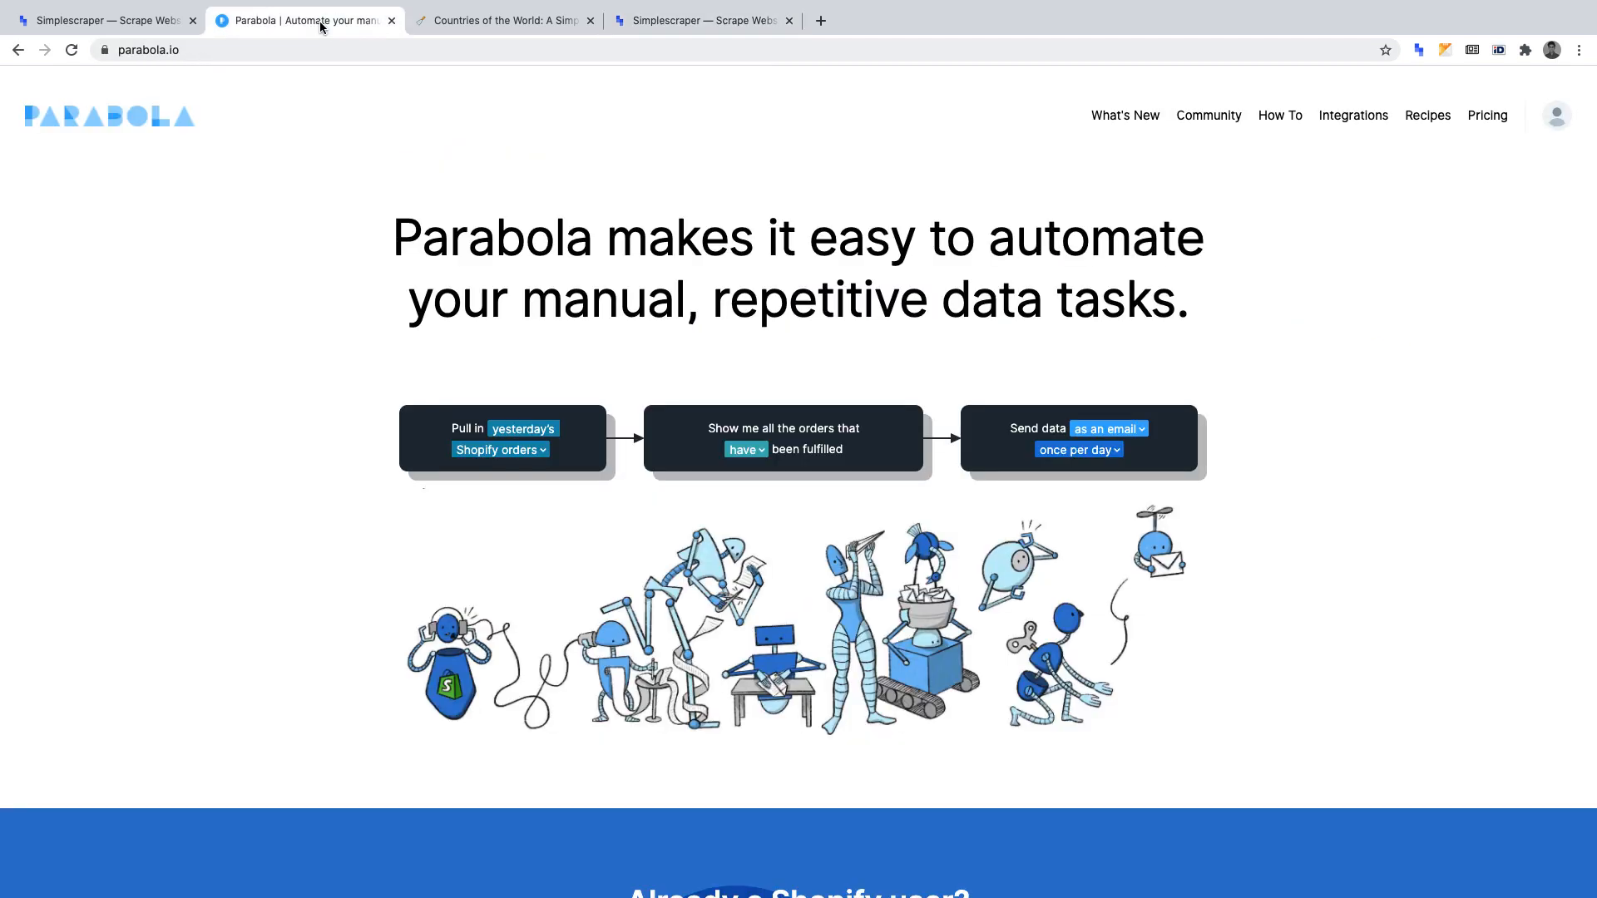
pyautogui.click(1556, 121)
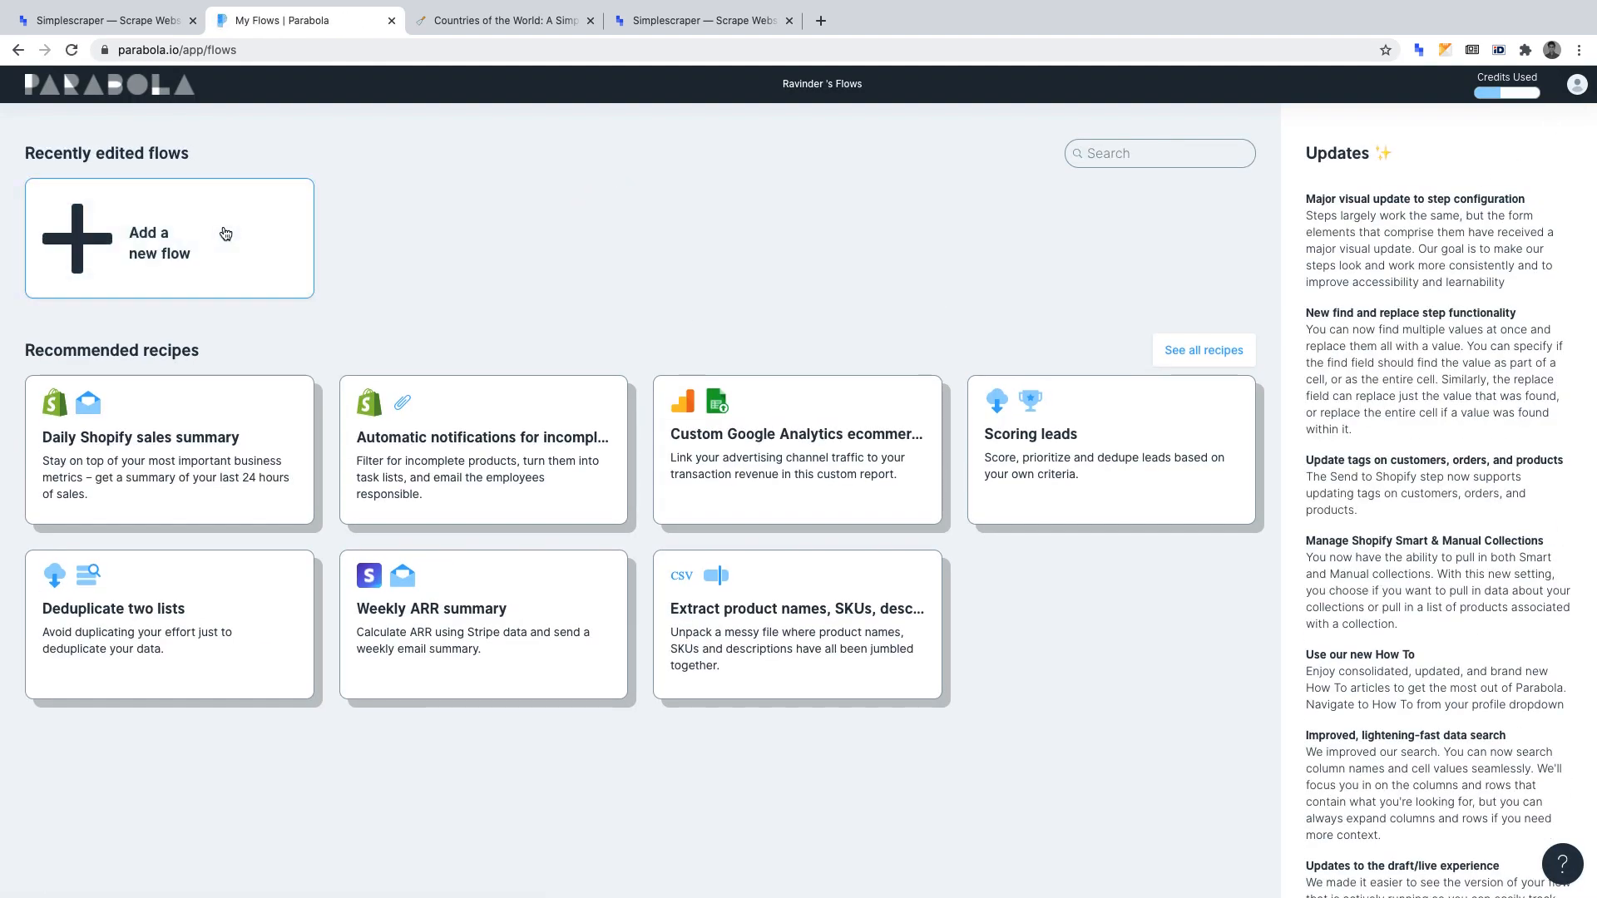
pyautogui.click(224, 233)
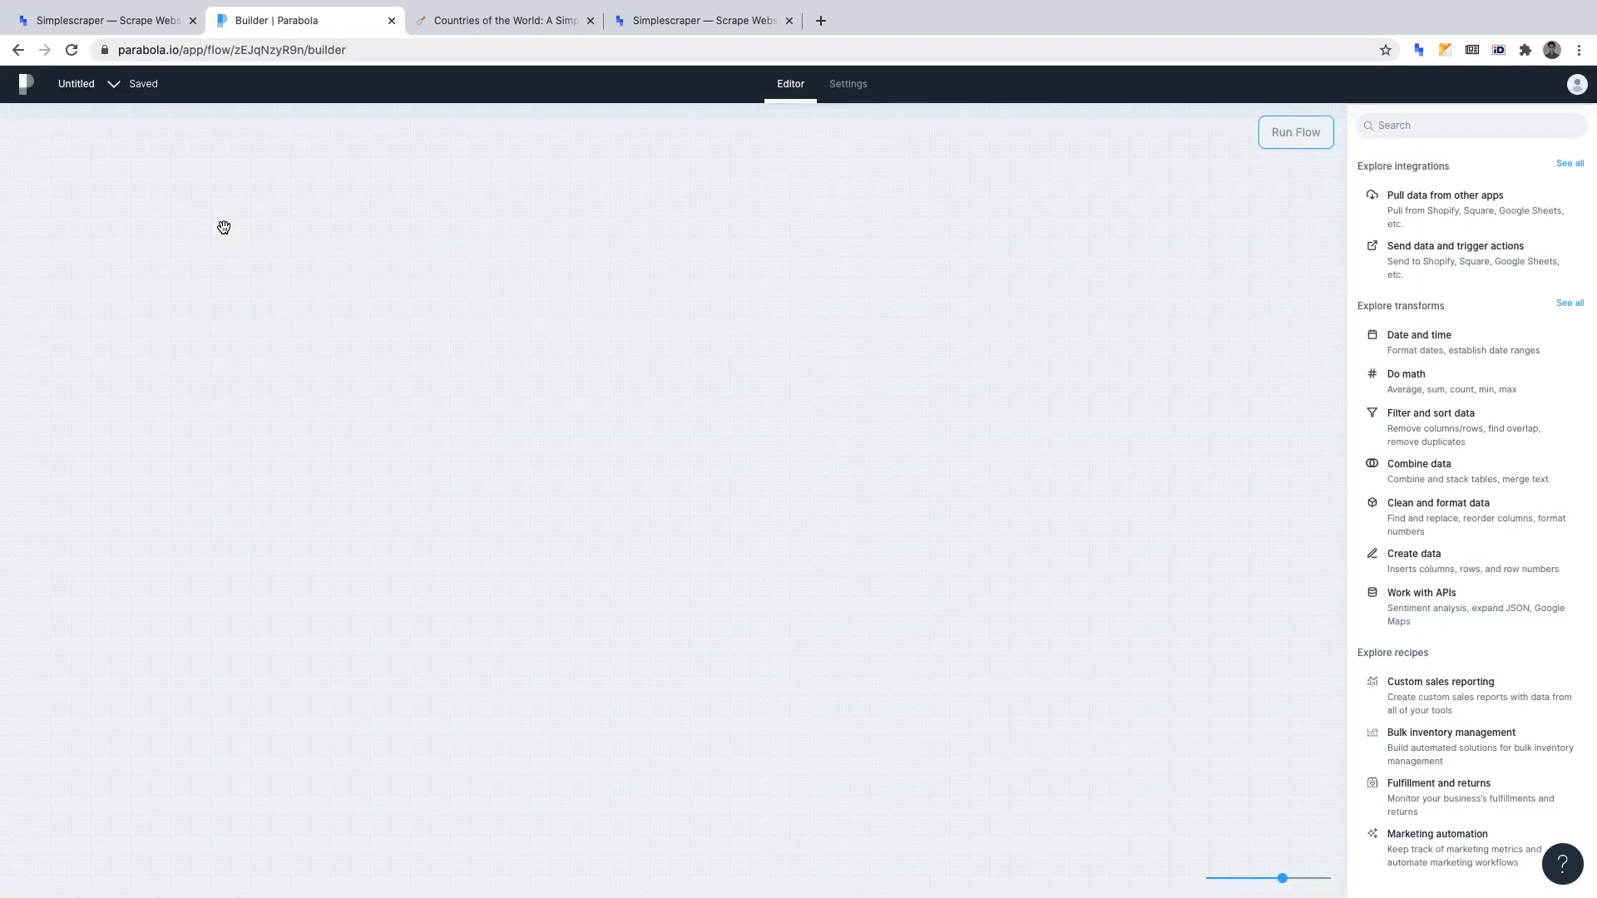
pyautogui.click(81, 85)
pyautogui.press('BackSpace')
pyautogui.write('CApitals Of Countries')
pyautogui.press('Return')
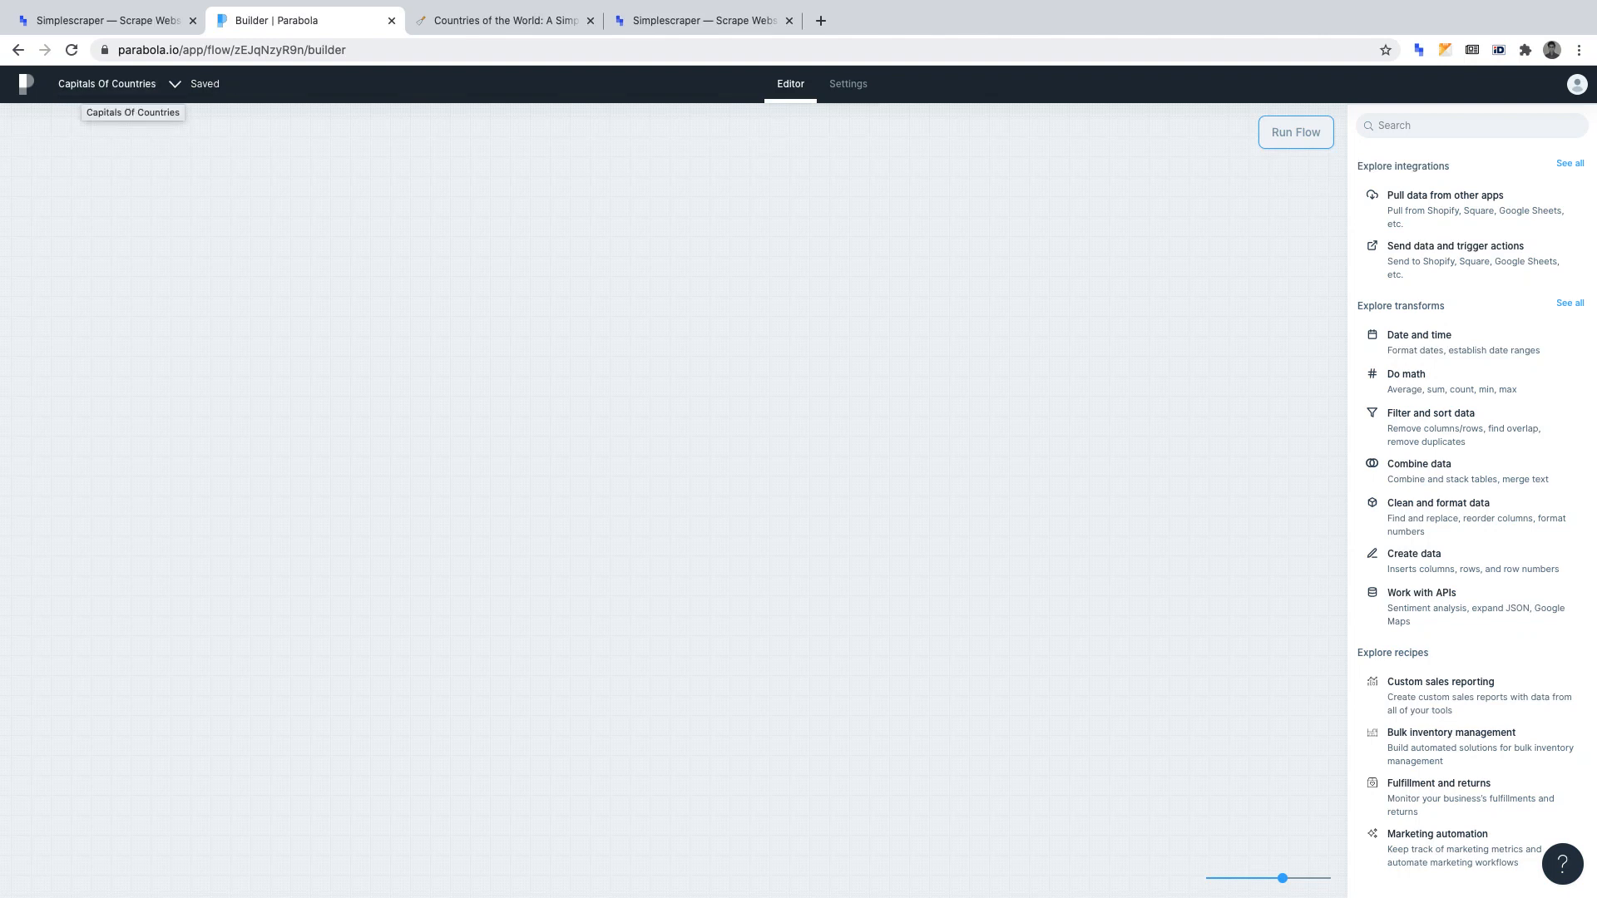
# Find the Pull from an API step by searching "pull api", add it to the flow canvas and open its settings.
pyautogui.click(1429, 125)
pyautogui.write('pull')
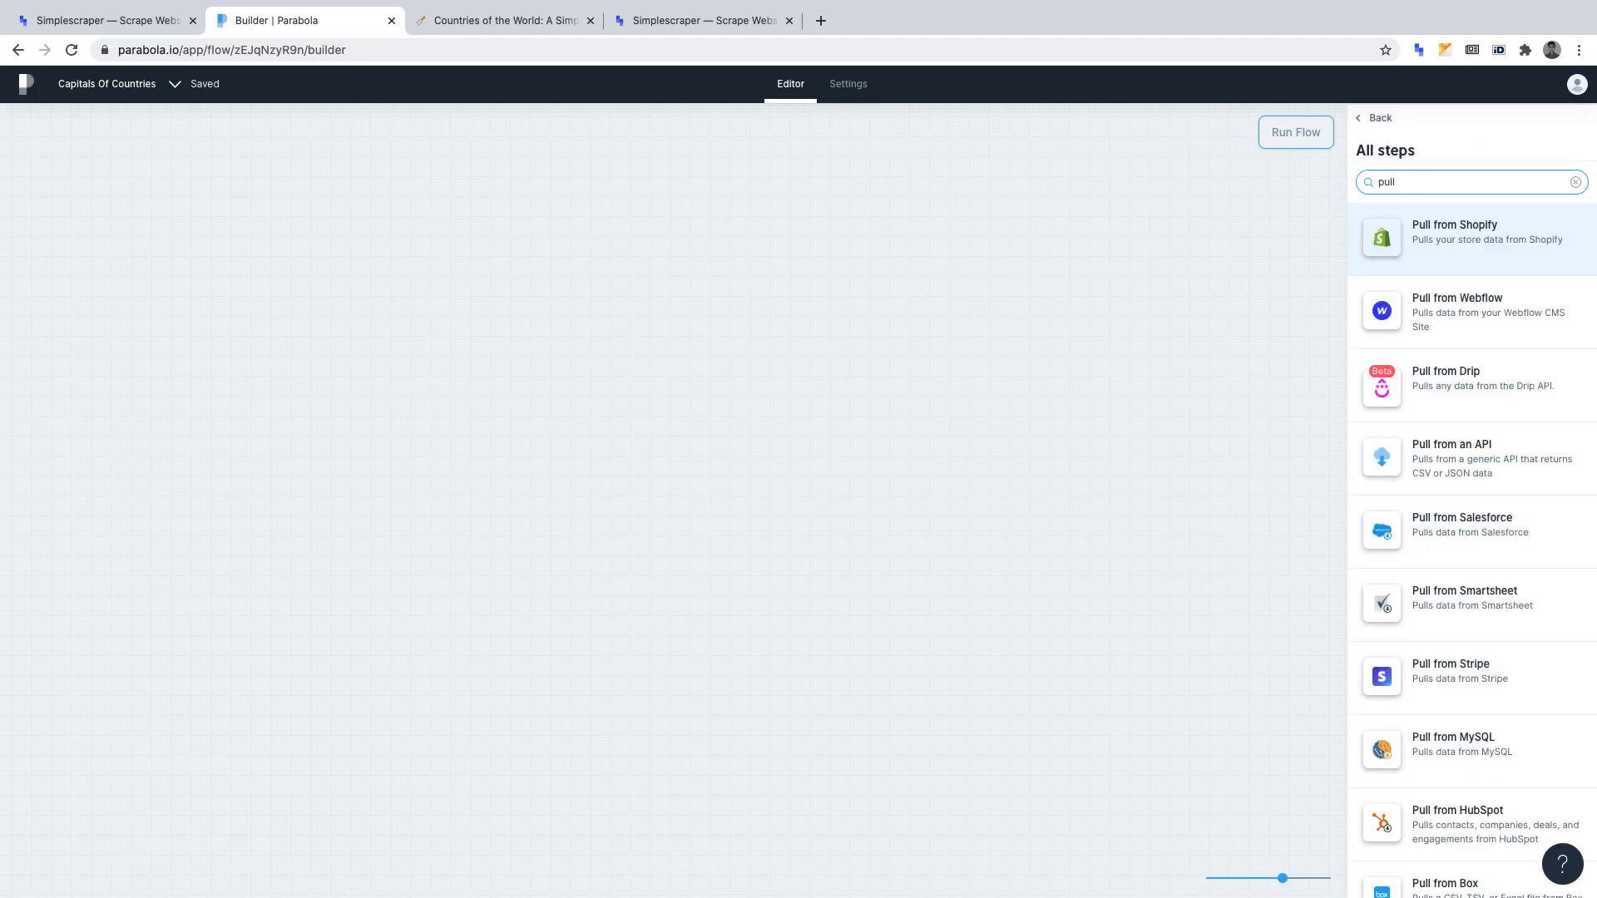
pyautogui.write(' api')
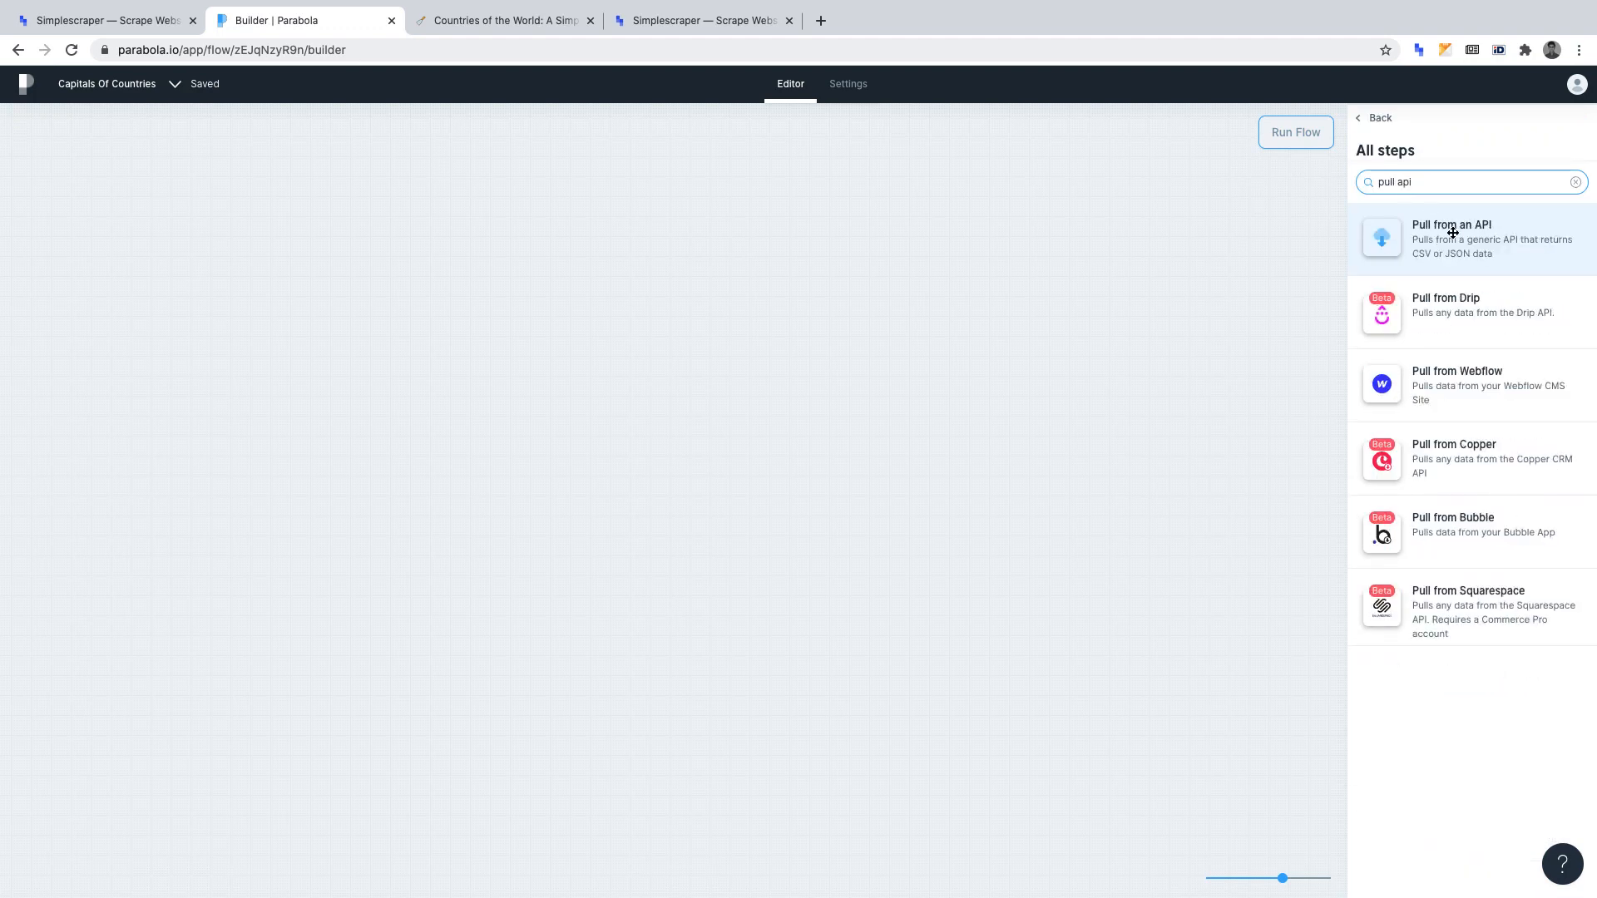
pyautogui.moveTo(1456, 234); pyautogui.dragTo(504, 435)
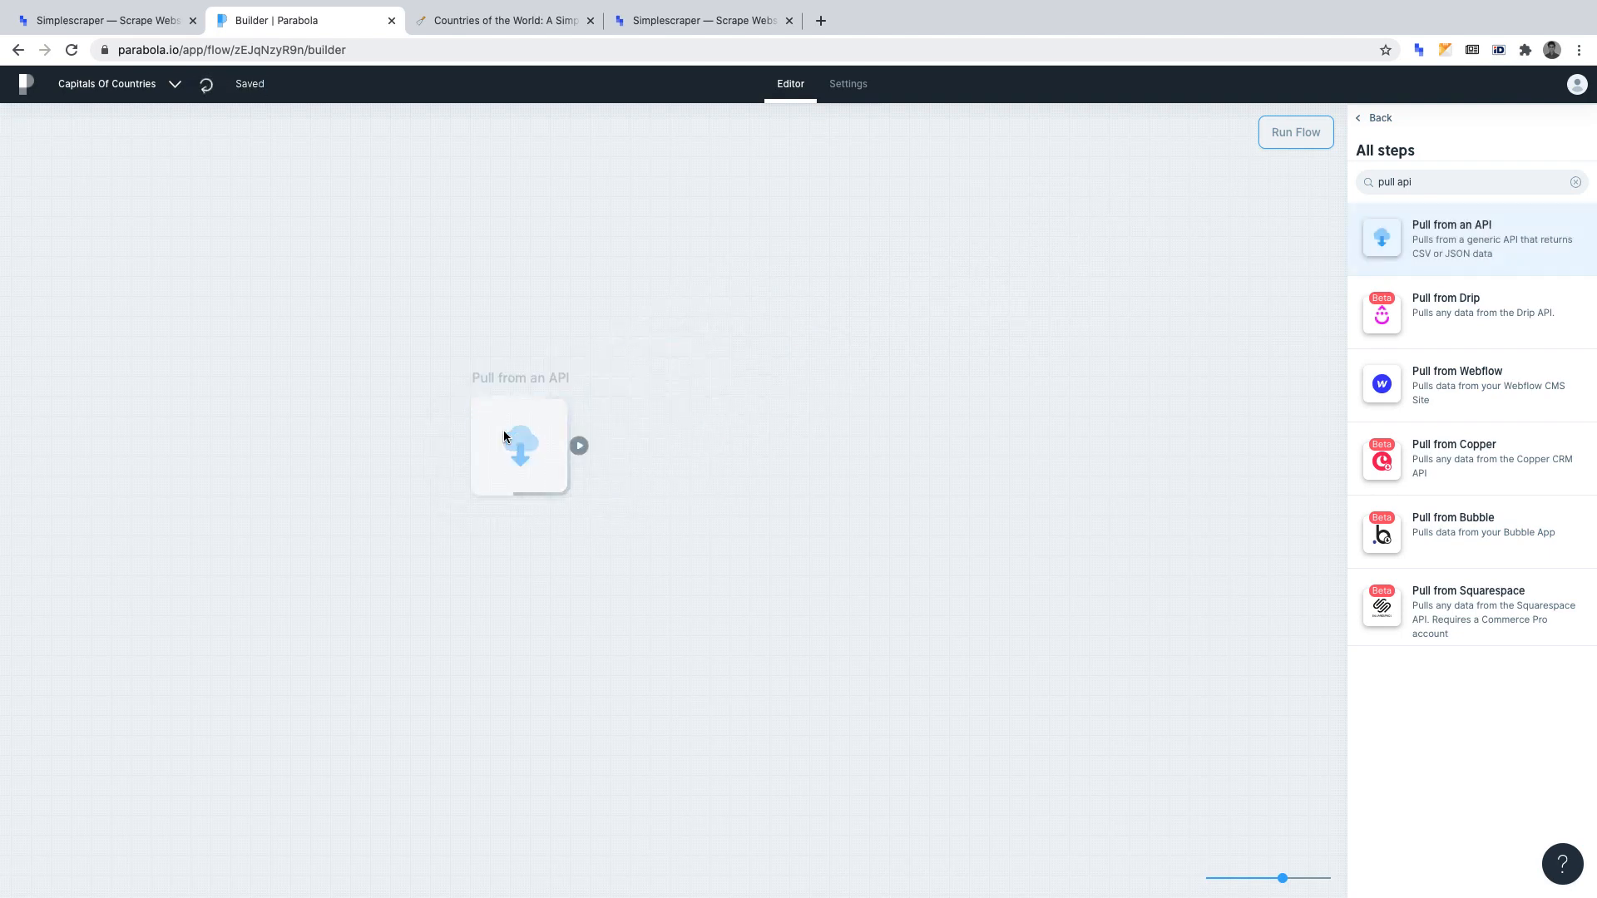
pyautogui.moveTo(491, 492)
pyautogui.click(490, 521)
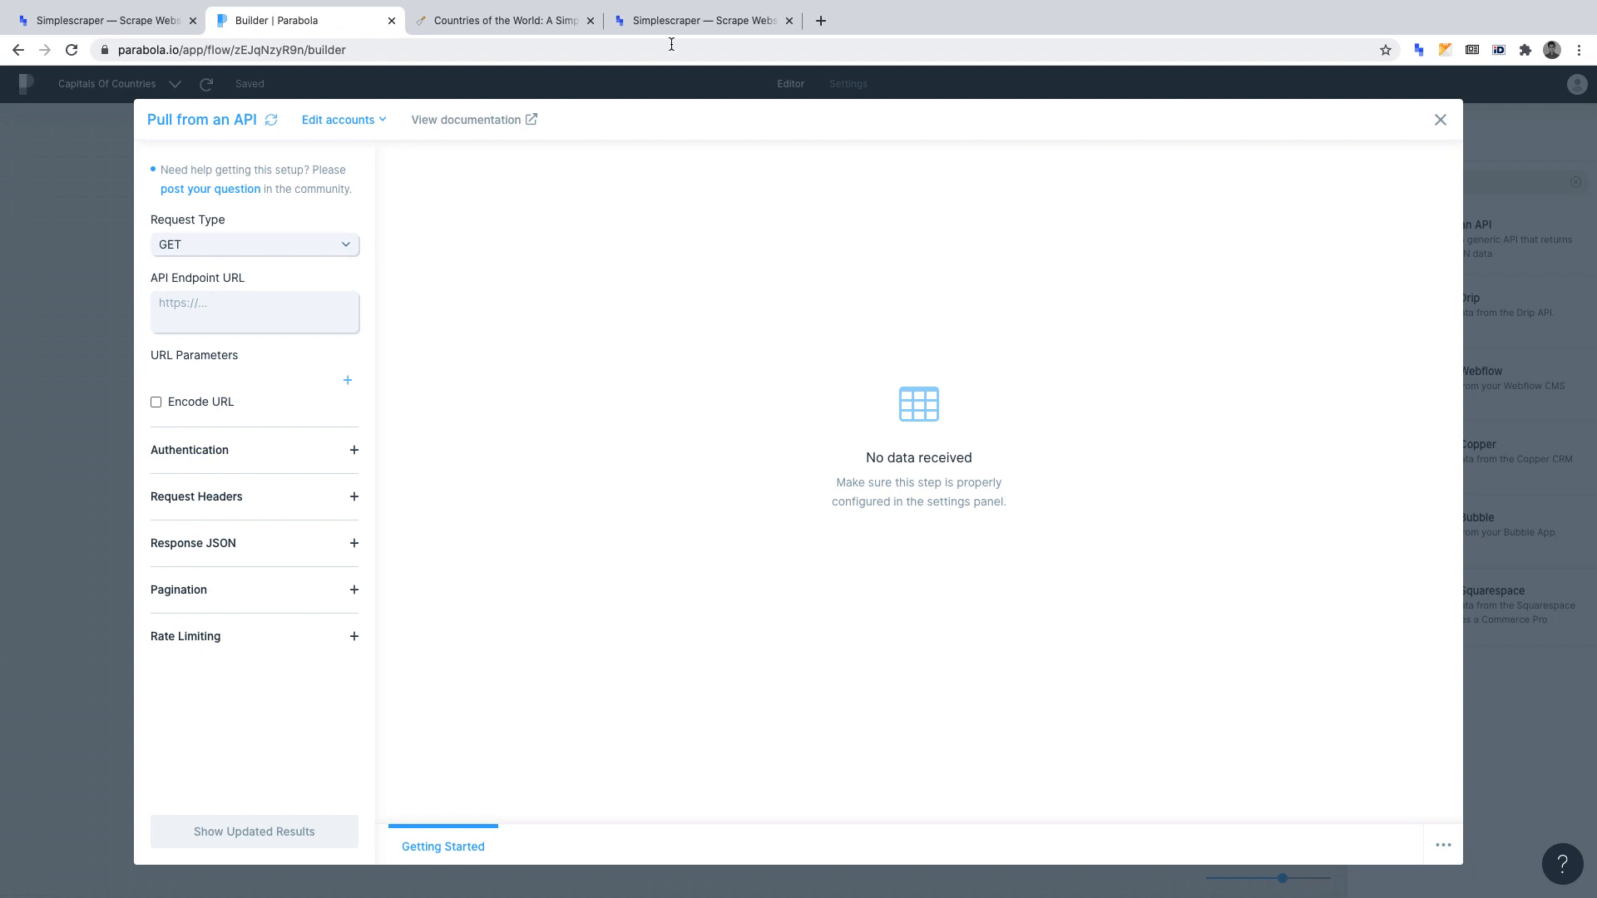
# Copy the recipe's API URL with its API key from Simplescraper into the API Endpoint URL in Parabola and update the results.
pyautogui.click(693, 25)
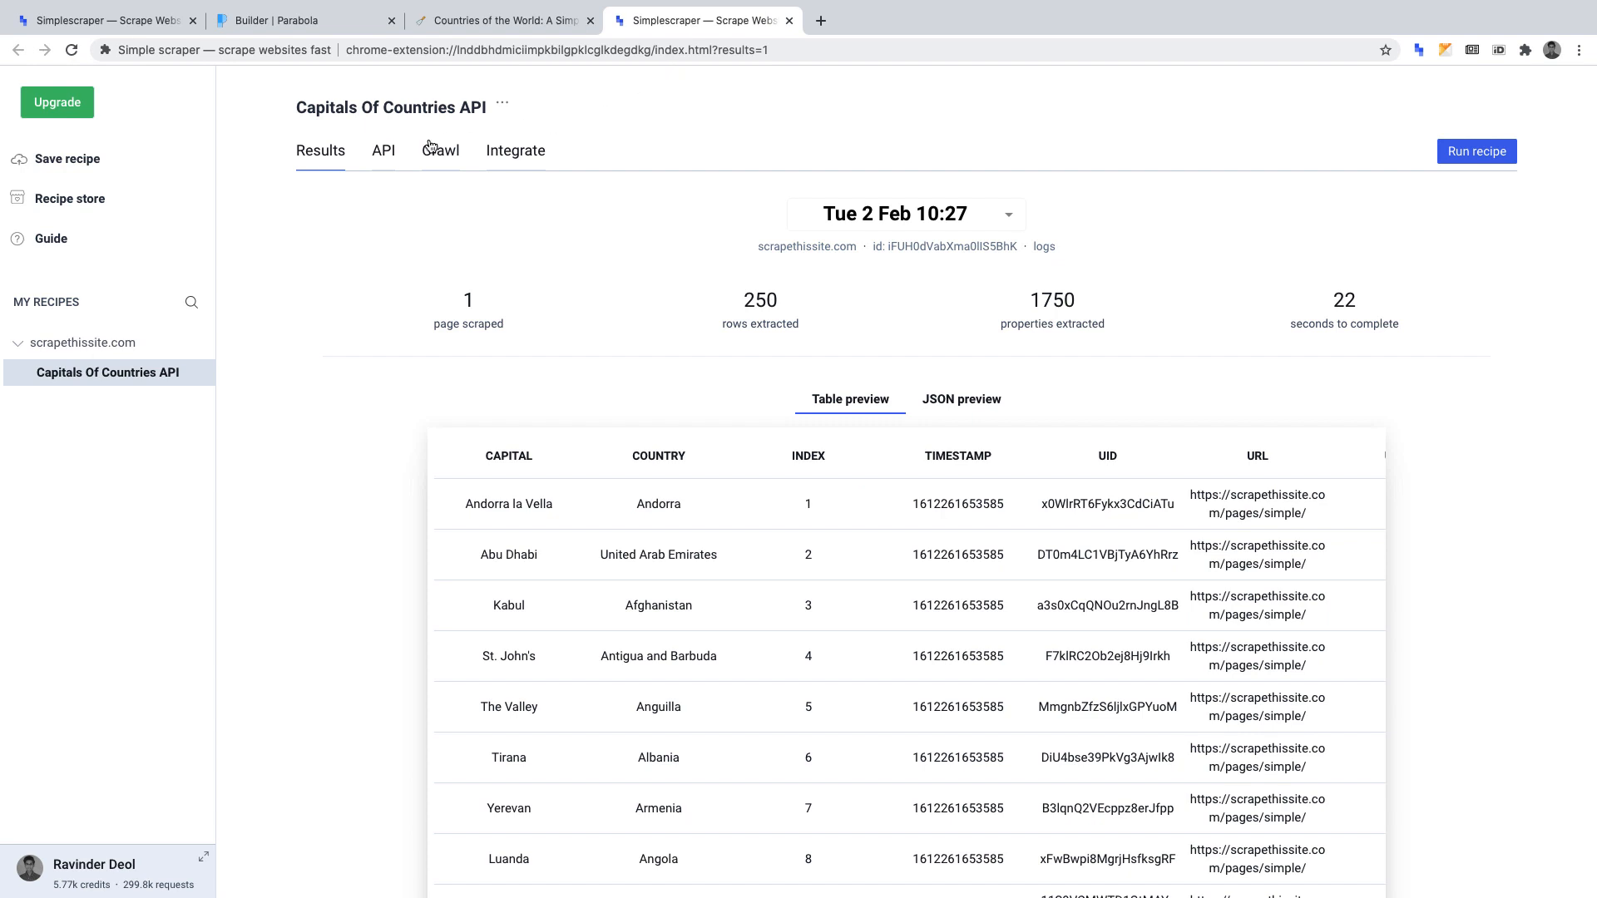
pyautogui.click(383, 152)
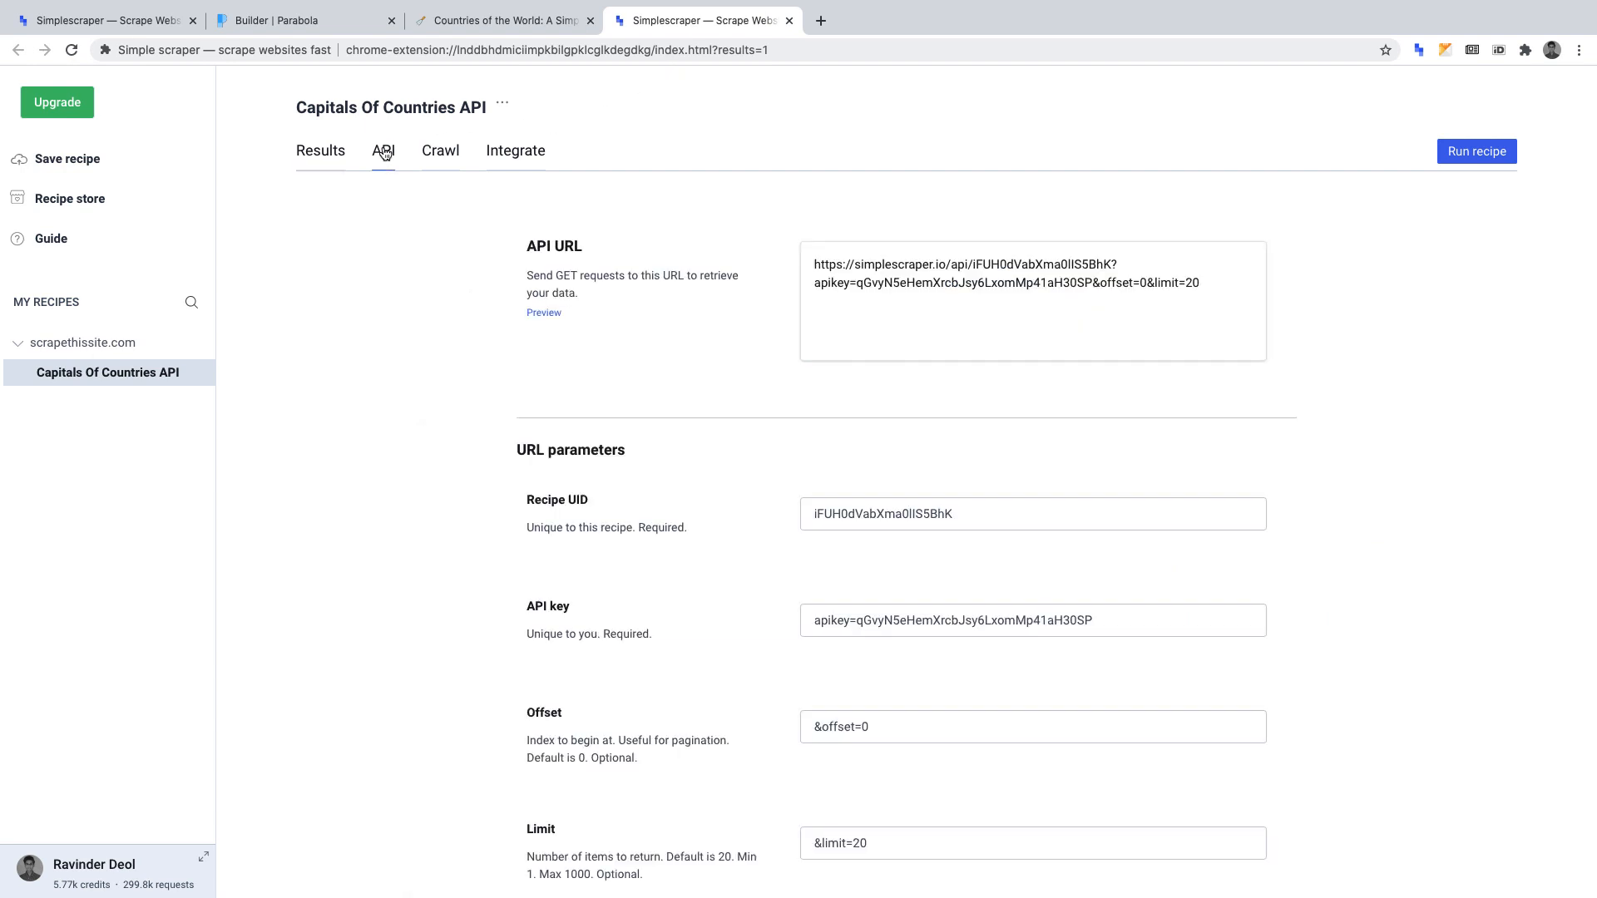
pyautogui.click(909, 278)
pyautogui.press('super+c')
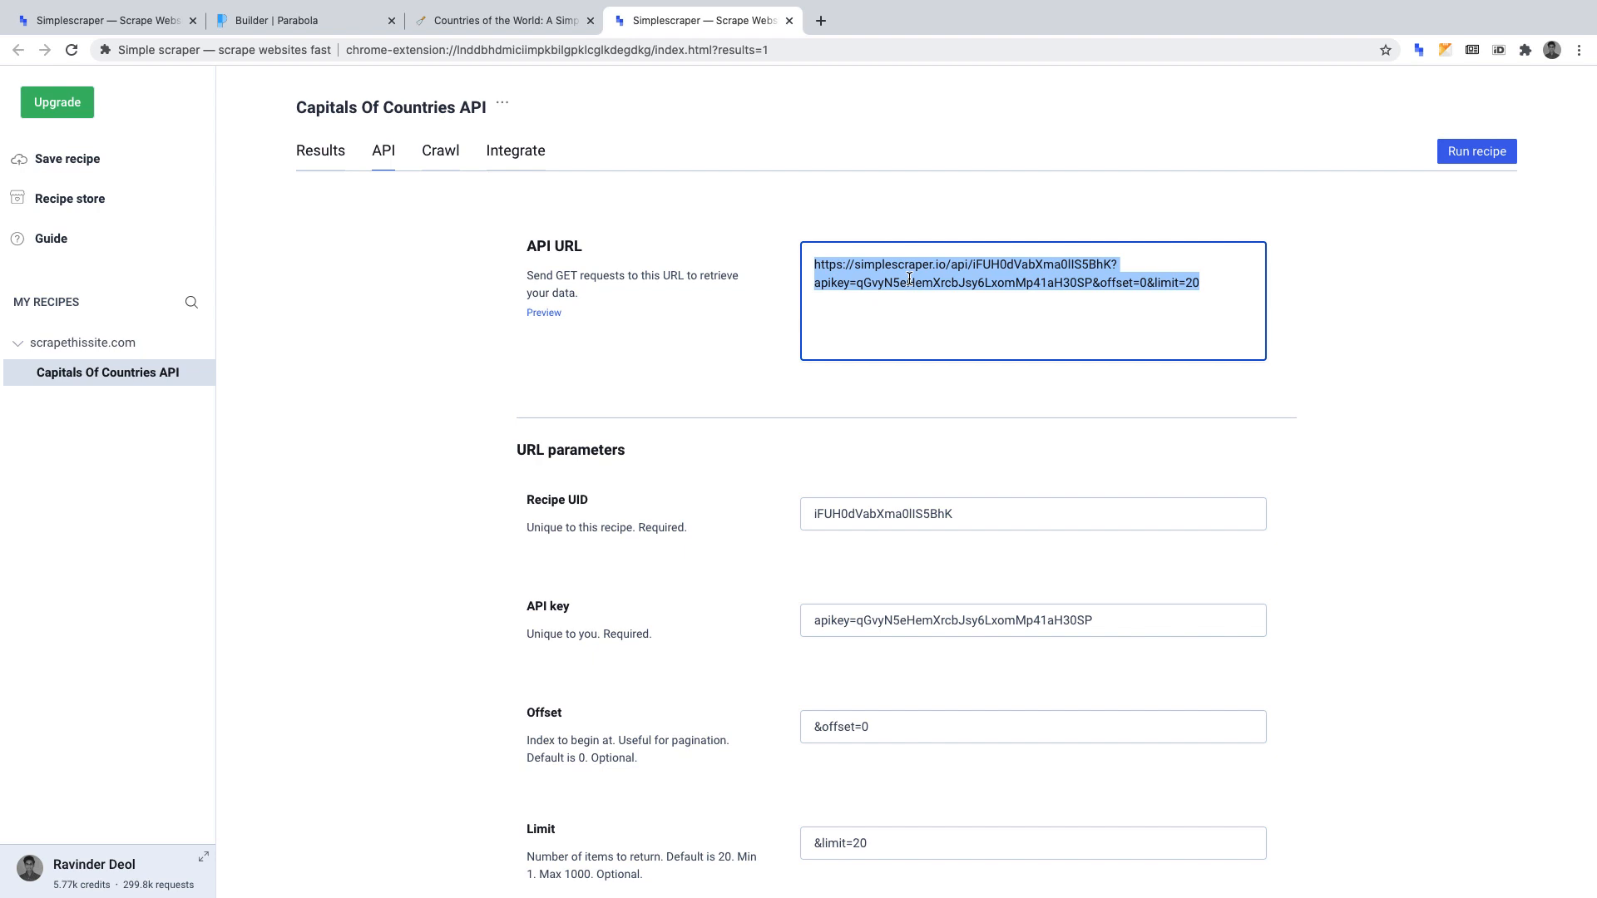
pyautogui.click(337, 23)
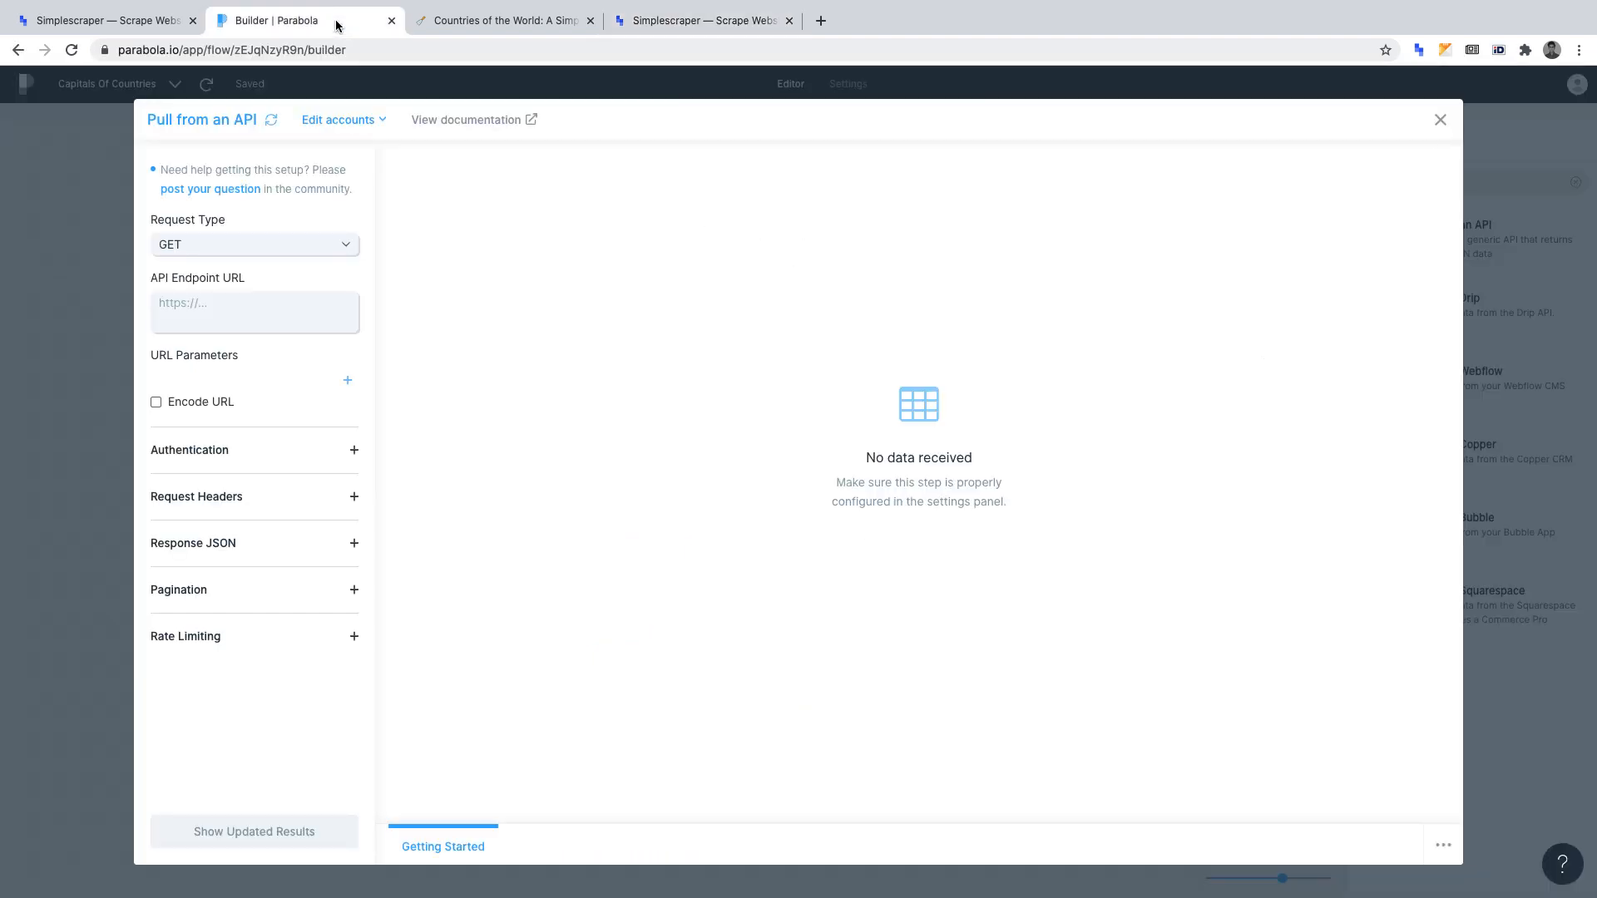
pyautogui.click(229, 307)
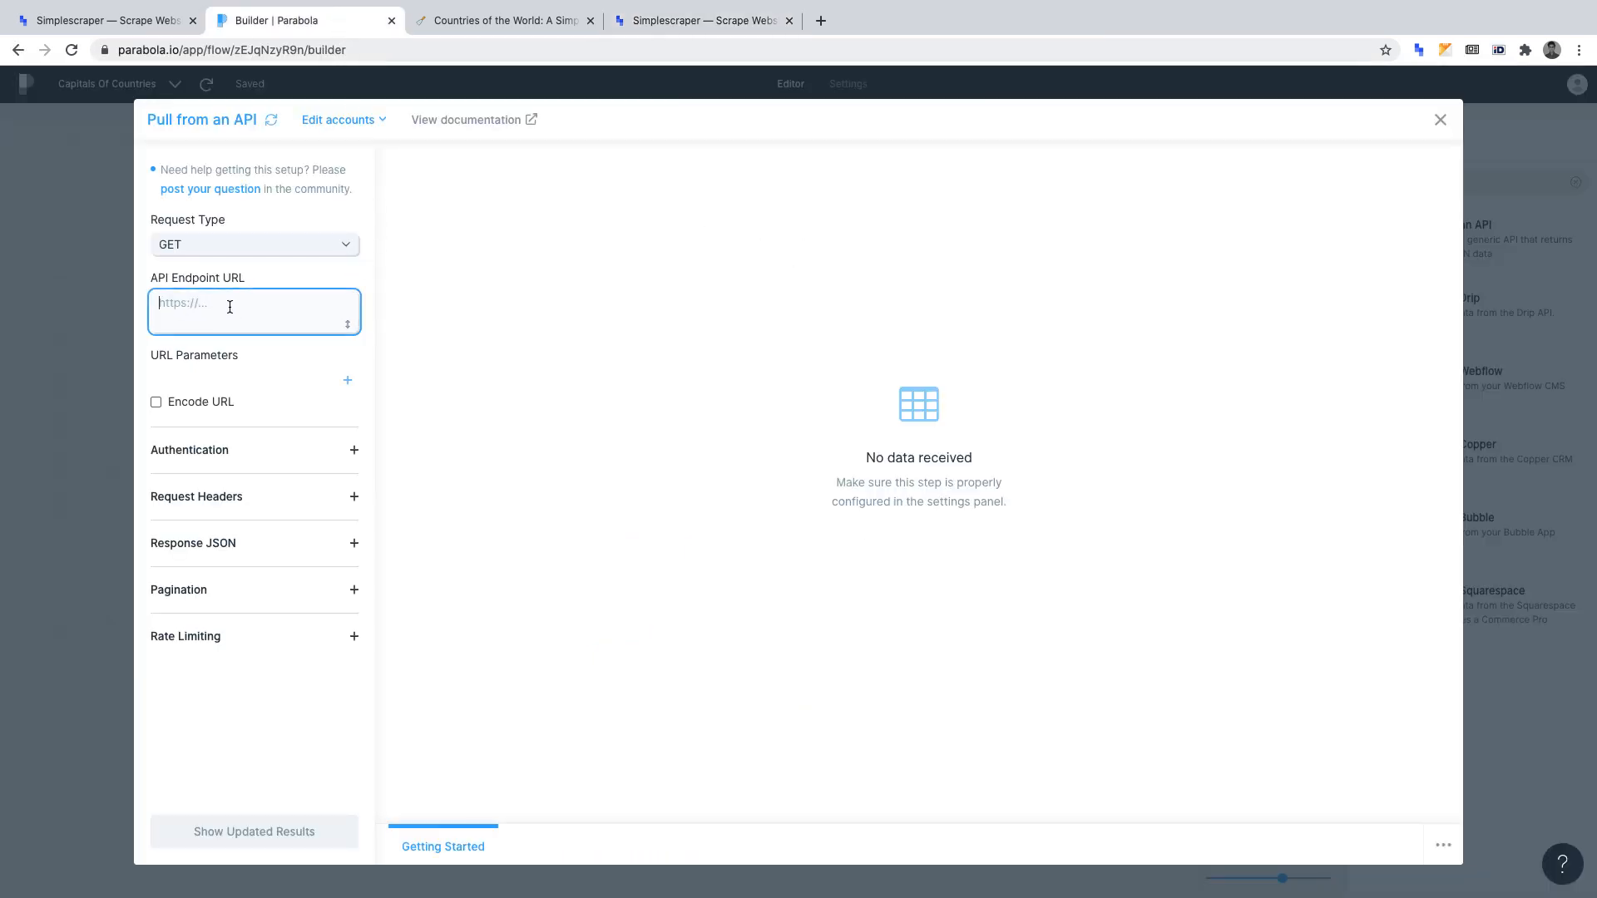
pyautogui.press('super+v')
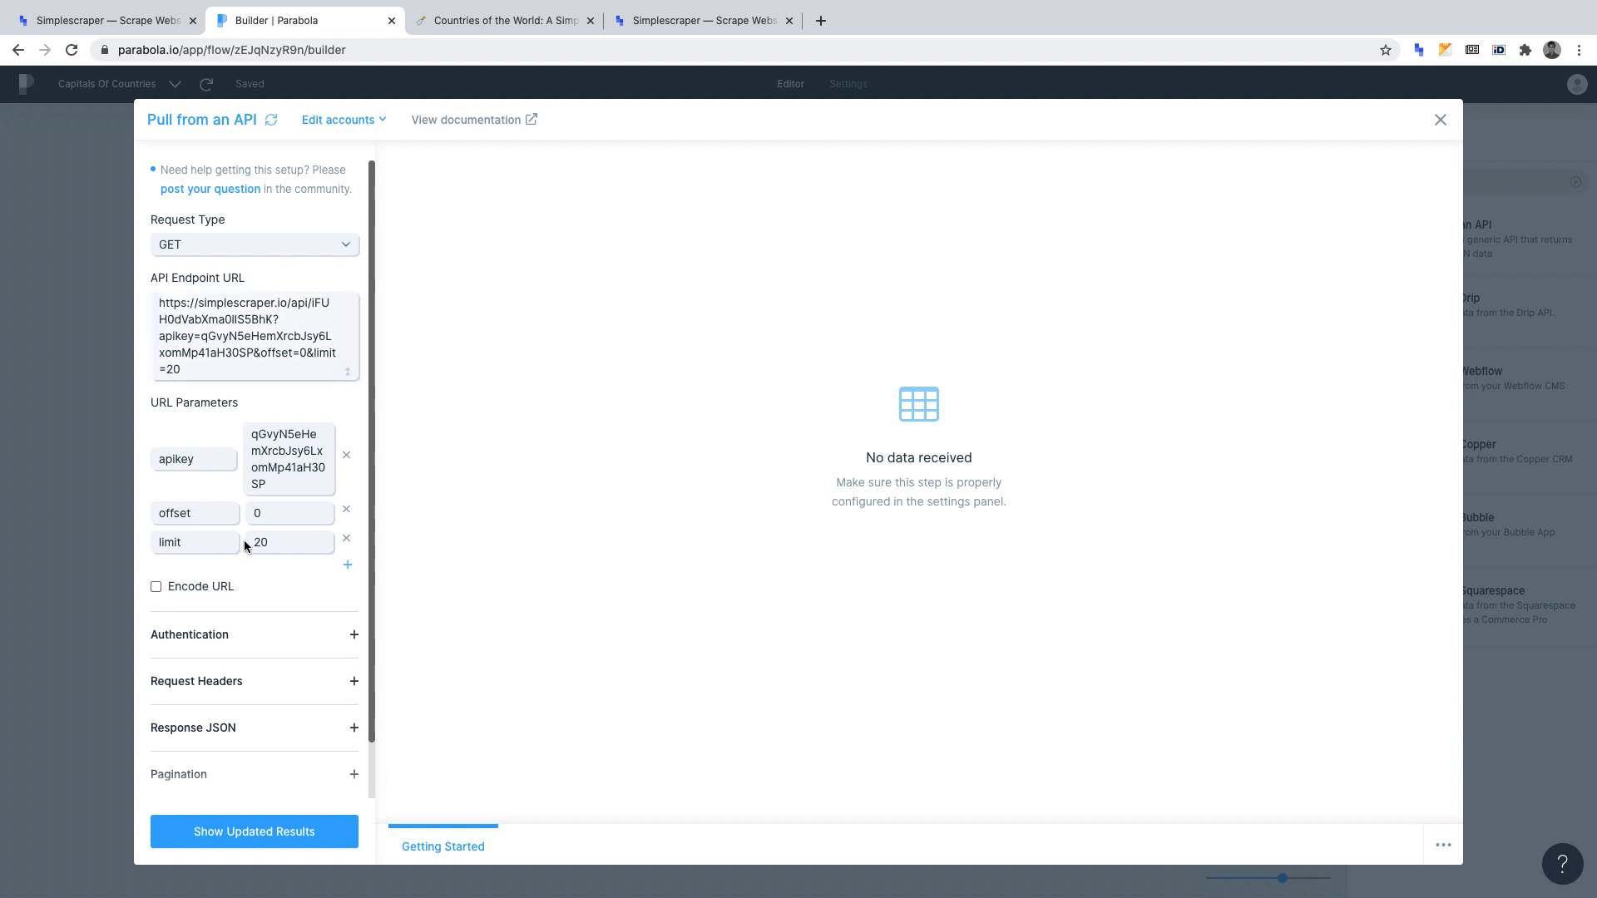
pyautogui.click(252, 836)
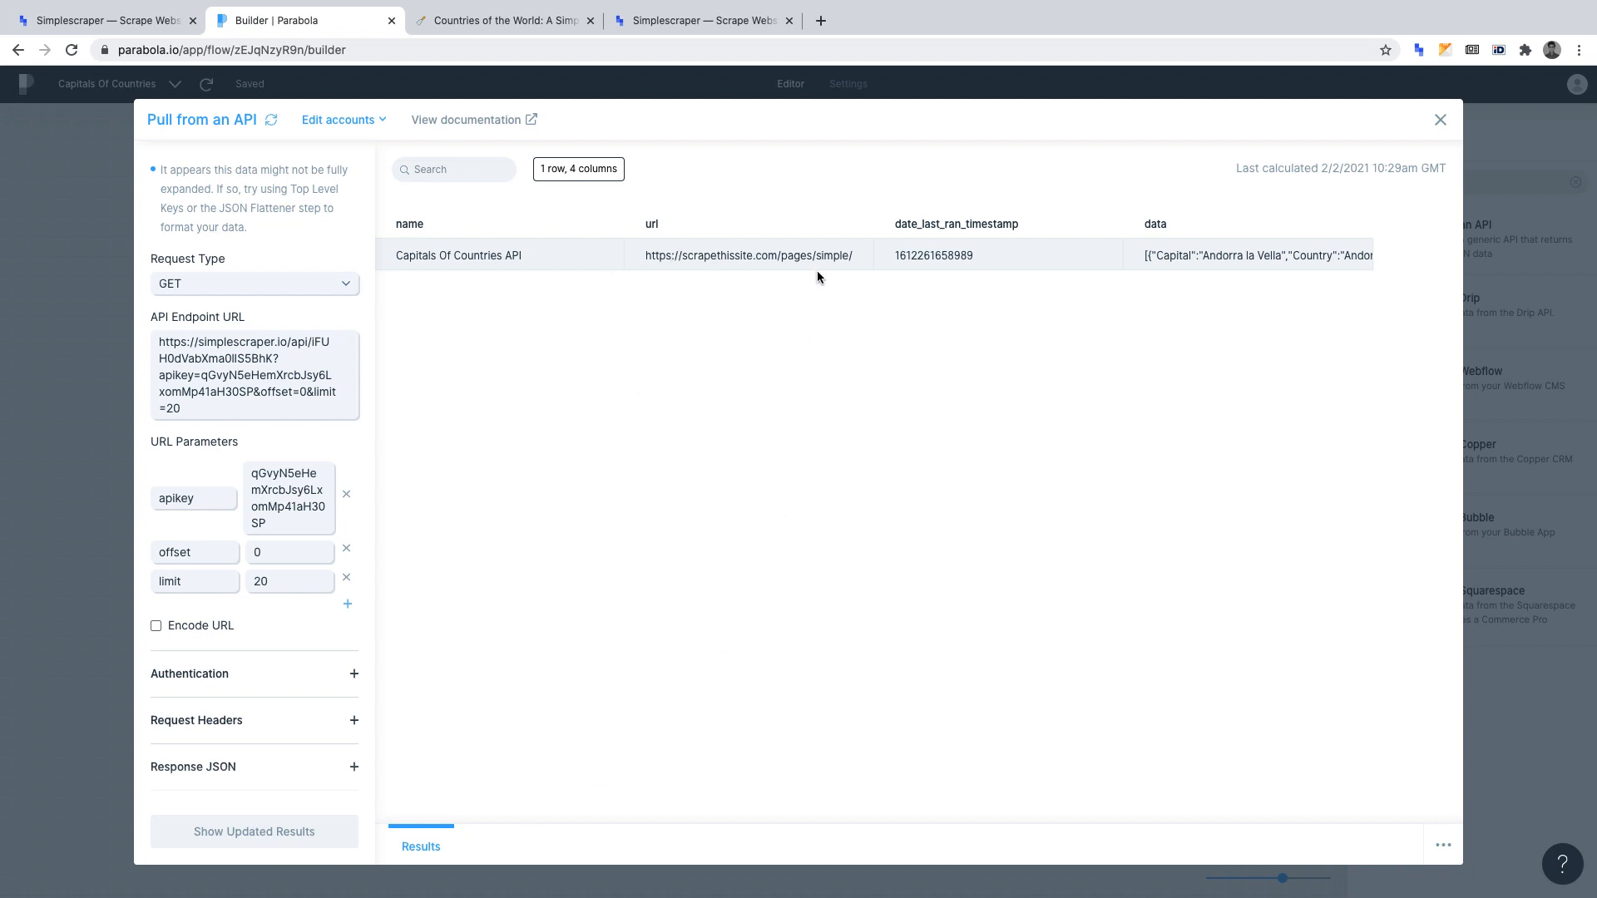
# Set the Response JSON top level key to data for the API pull and update the results.
pyautogui.click(353, 768)
pyautogui.scroll(-5, 353, 774)
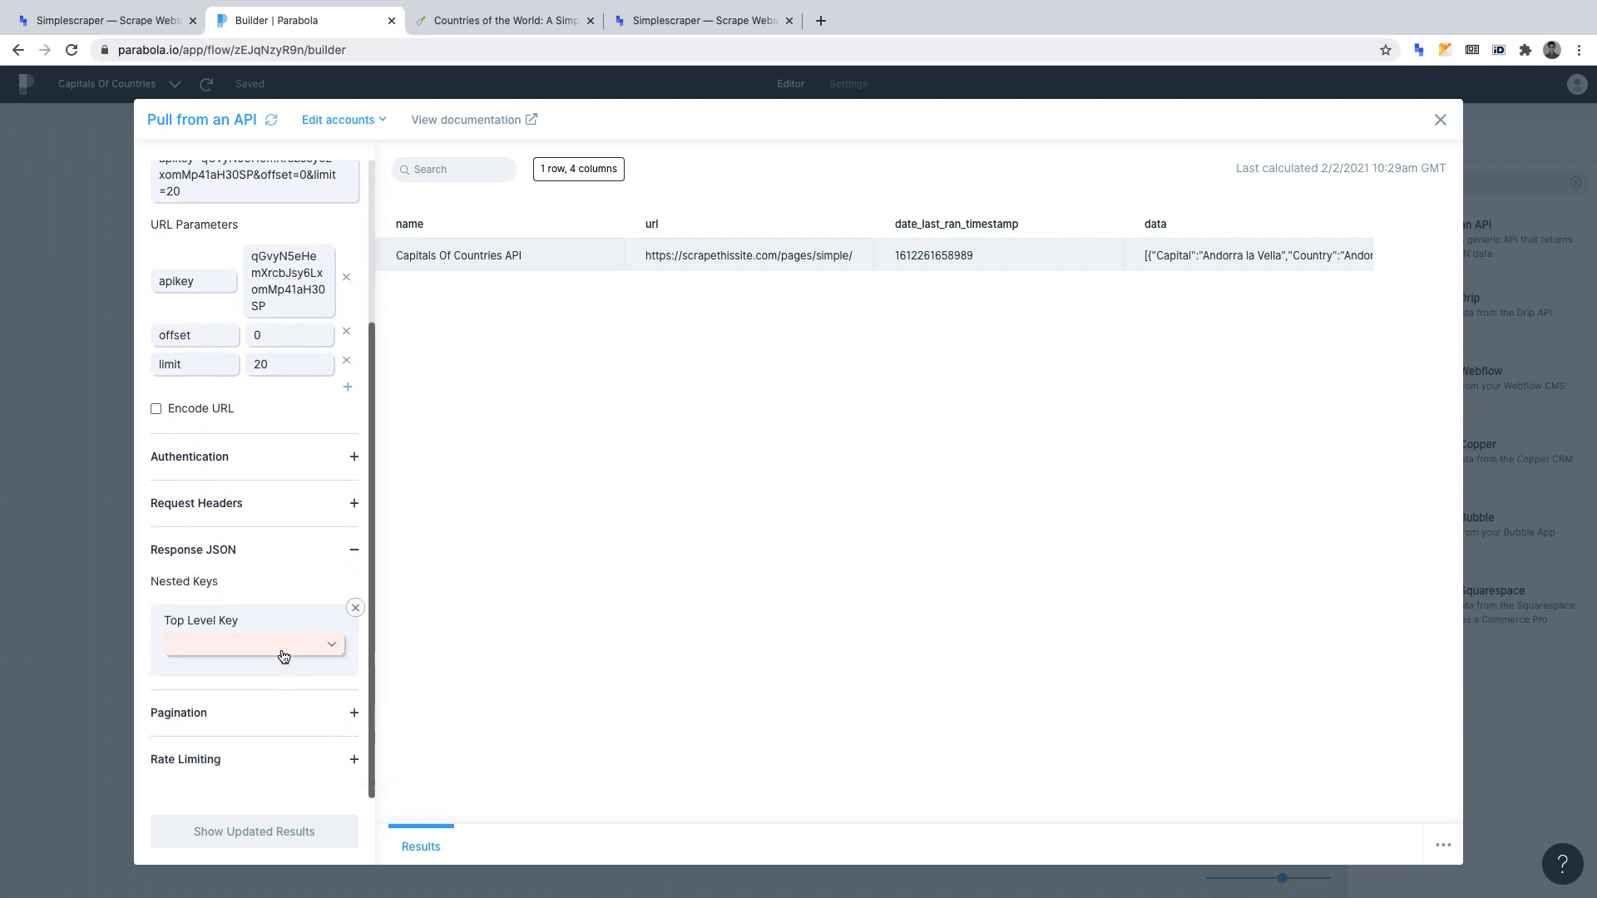
pyautogui.click(282, 650)
pyautogui.click(277, 672)
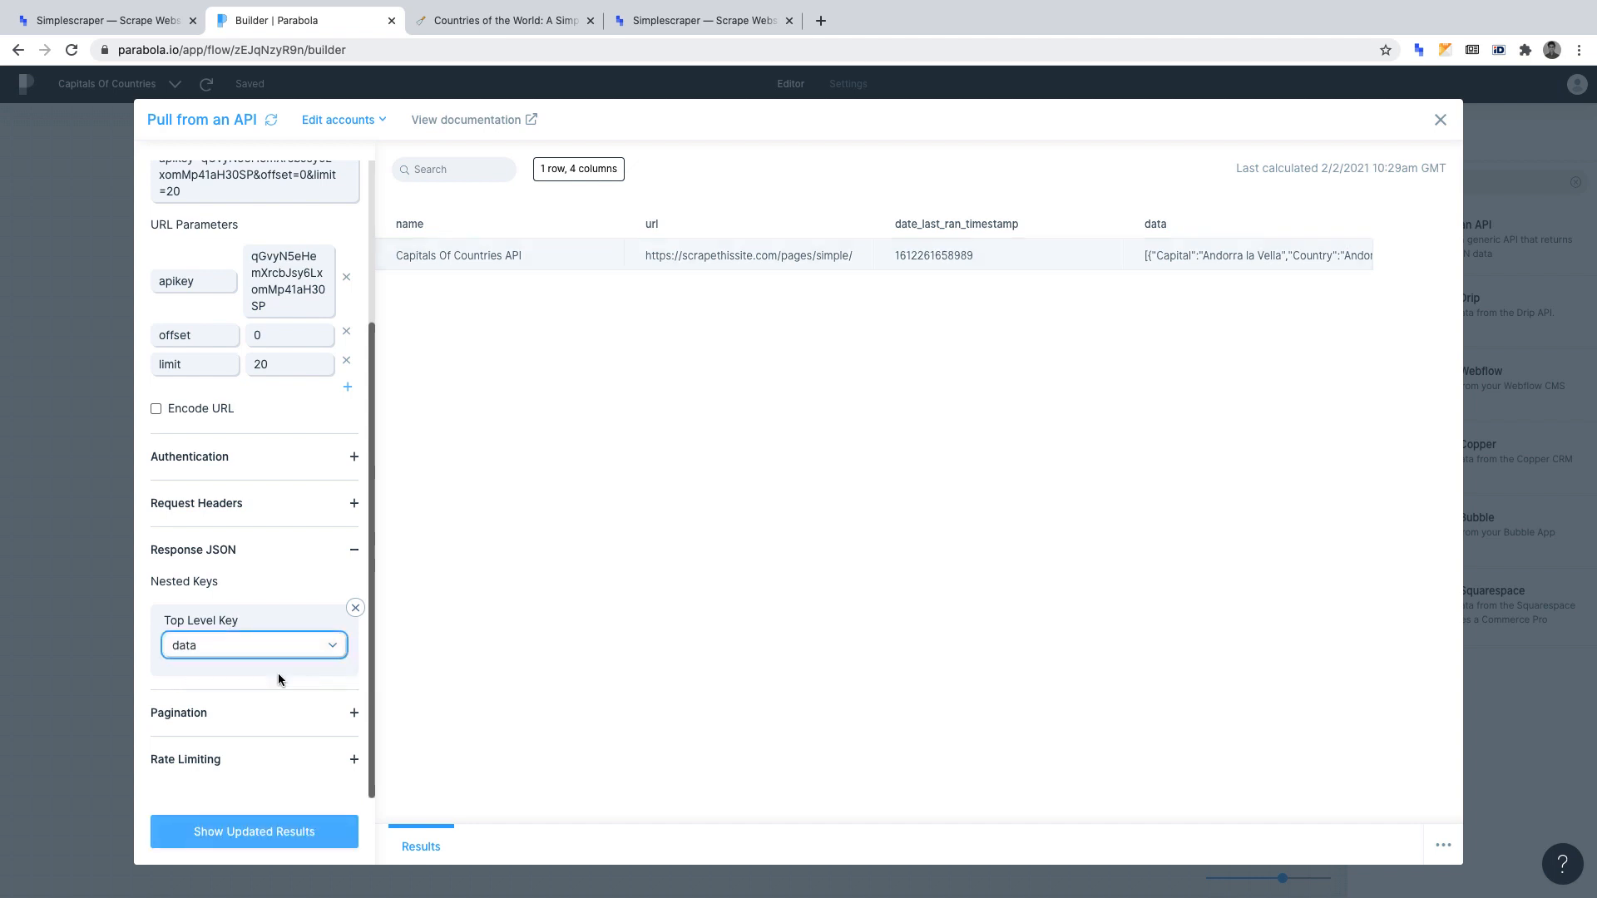
pyautogui.click(279, 832)
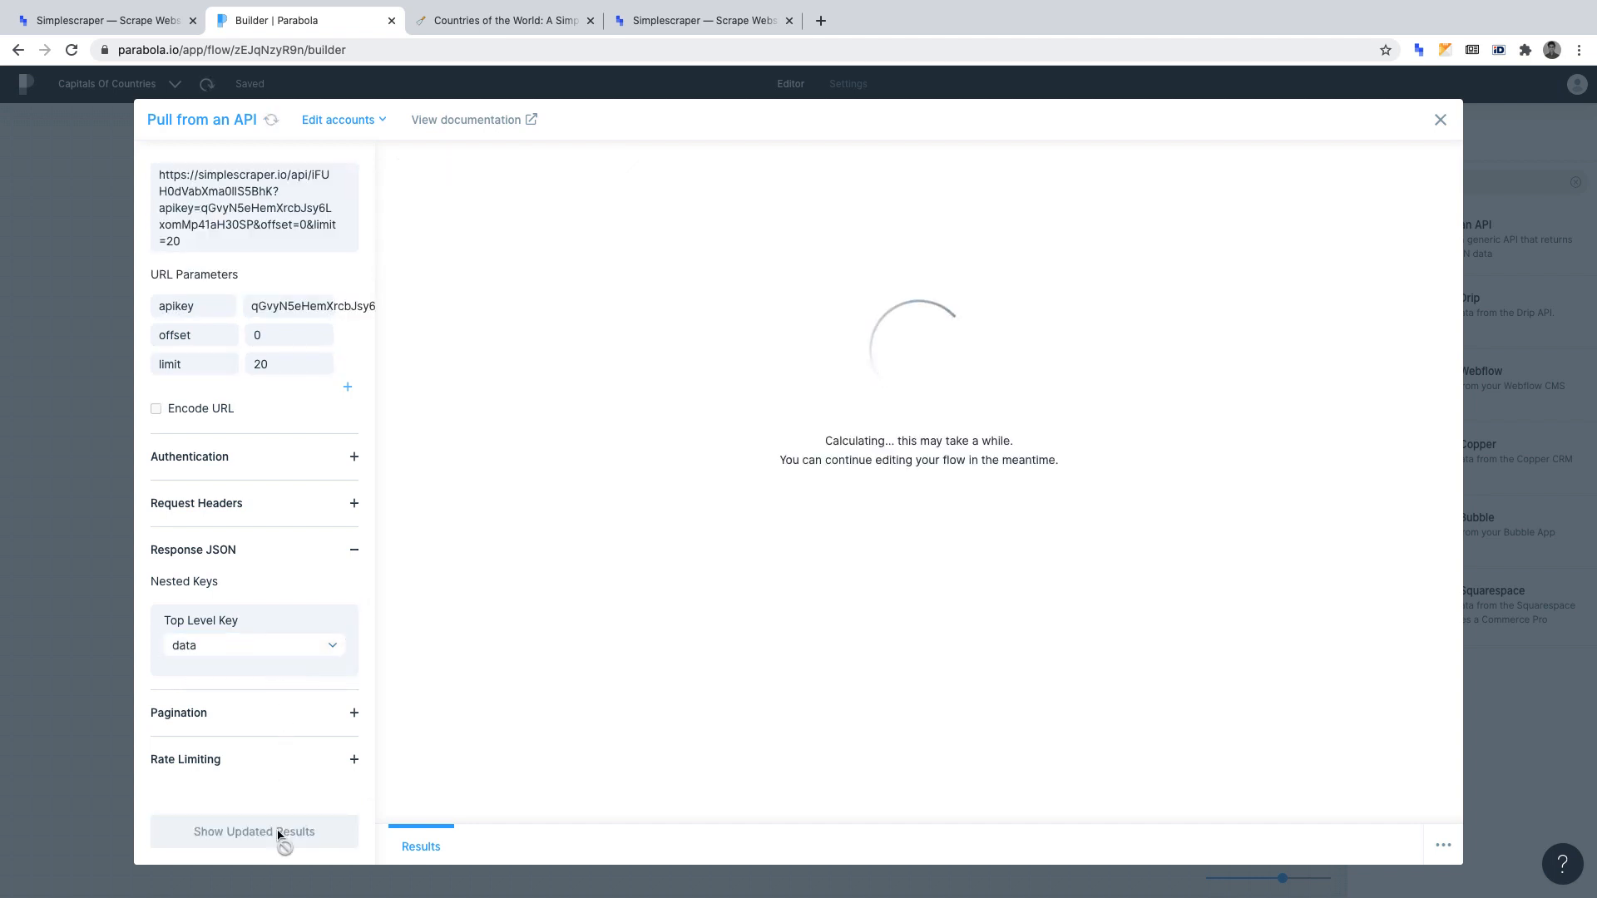